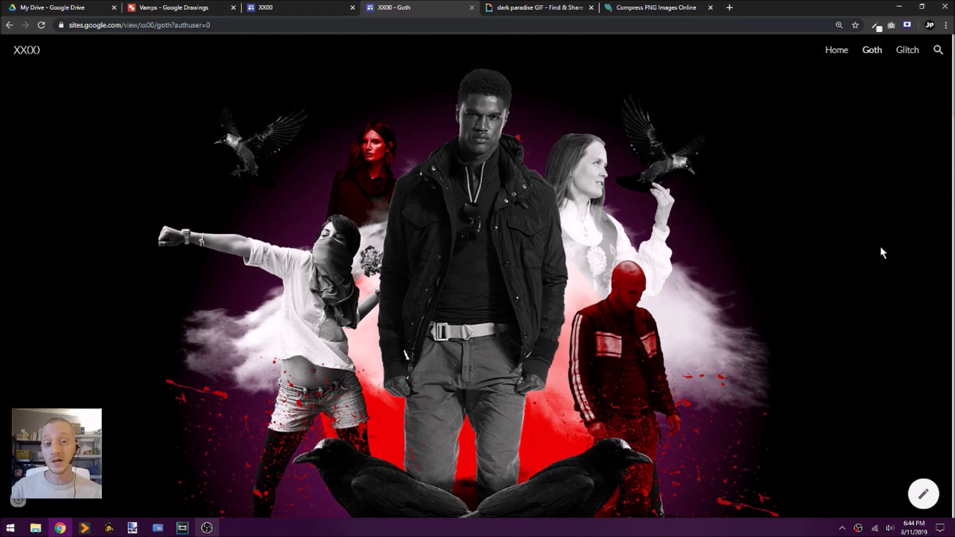
Step: Scroll the Goth page from the hero collage to PROCESS and back, then switch to the Vamps drawing
{"action": "scroll", "coordinate": [881, 248], "scroll_direction": "down", "scroll_amount": 10}
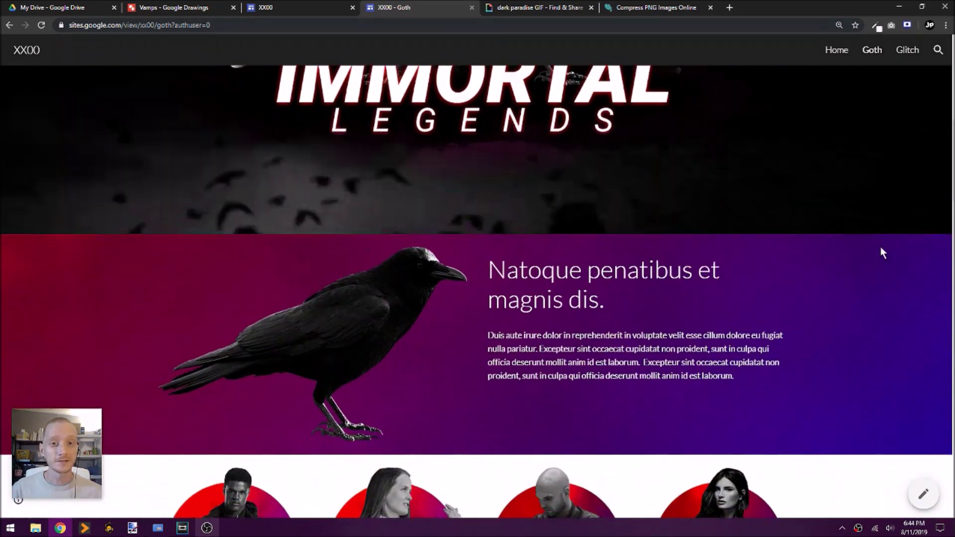
{"action": "scroll", "coordinate": [882, 251], "scroll_direction": "down", "scroll_amount": 15}
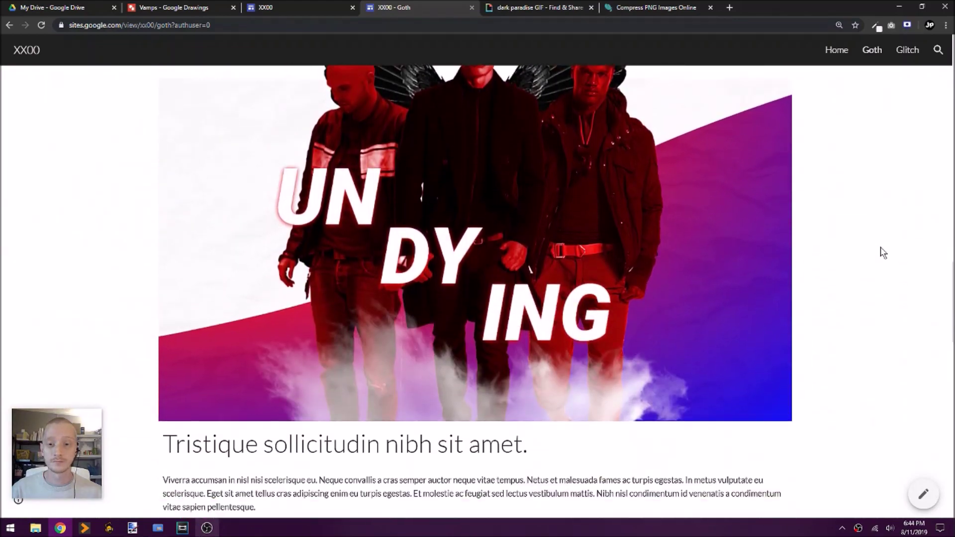
{"action": "scroll", "coordinate": [882, 252], "scroll_direction": "down", "scroll_amount": 15}
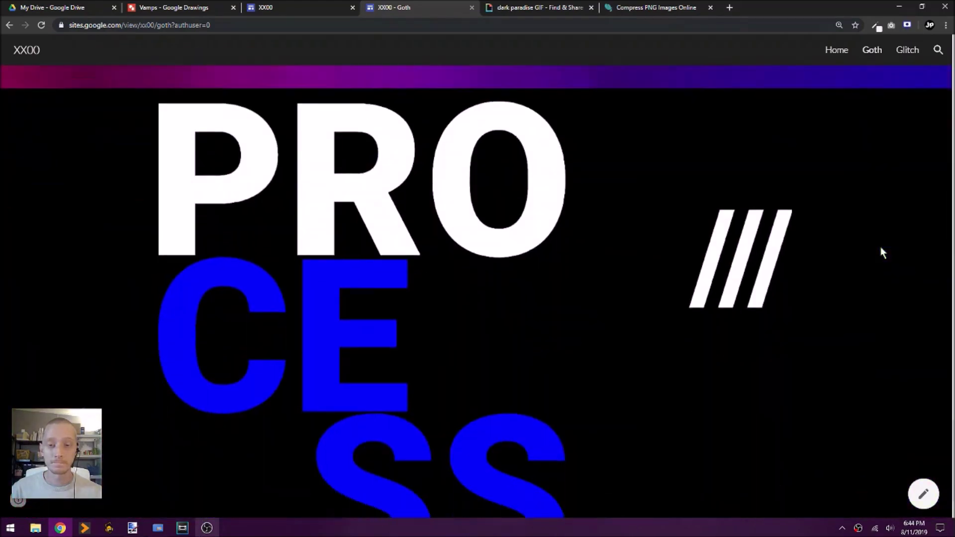
{"action": "scroll", "coordinate": [880, 251], "scroll_direction": "up", "scroll_amount": 20}
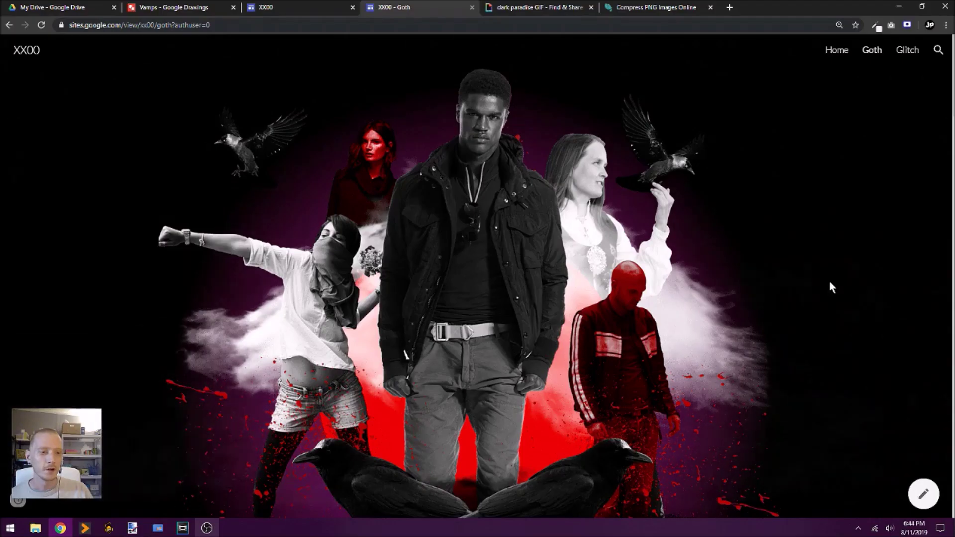
{"action": "scroll", "coordinate": [832, 288], "scroll_direction": "up", "scroll_amount": 1}
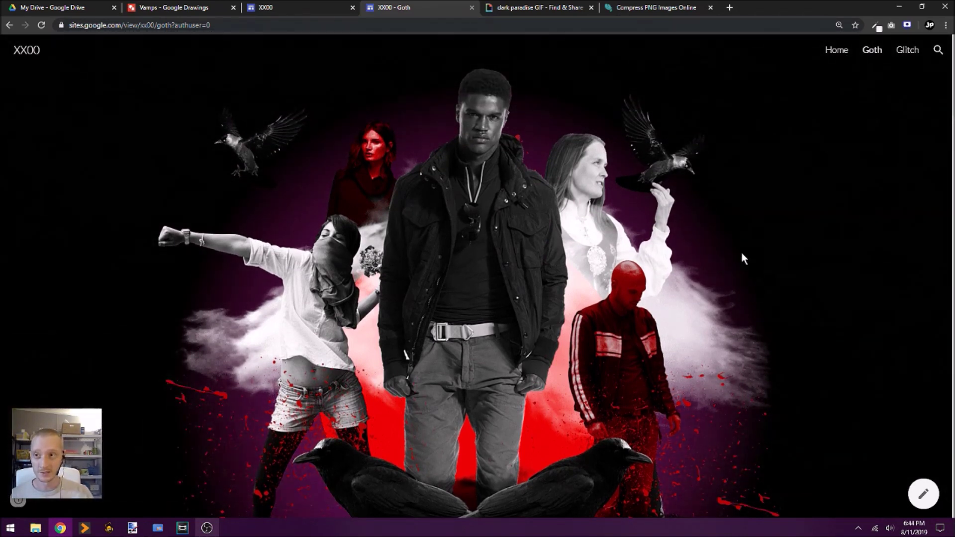
{"action": "key", "text": "ctrl+2"}
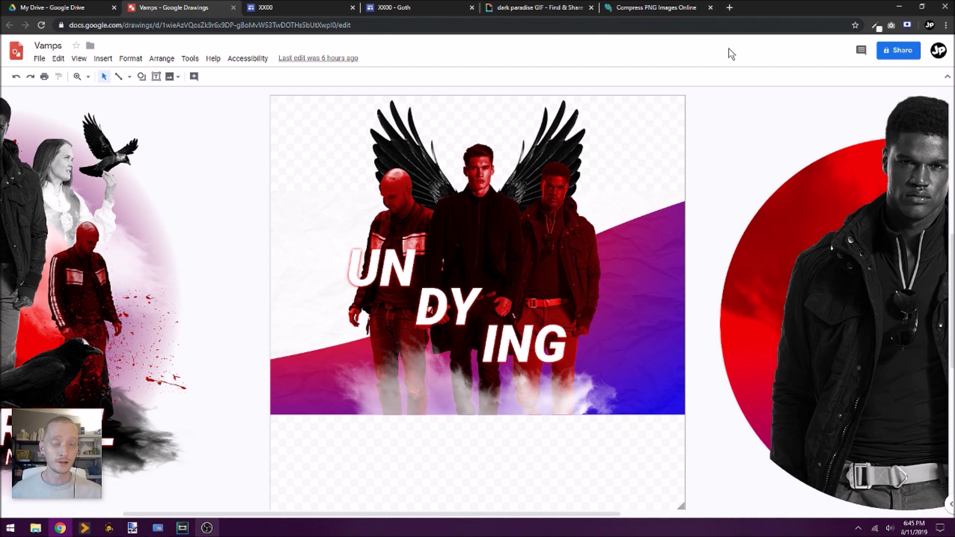
Step: Zoom the Vamps canvas out so IMMORTAL LEGENDS and ANCIENT AVENGERS appear beside UNDYING
{"action": "left_click", "coordinate": [728, 8]}
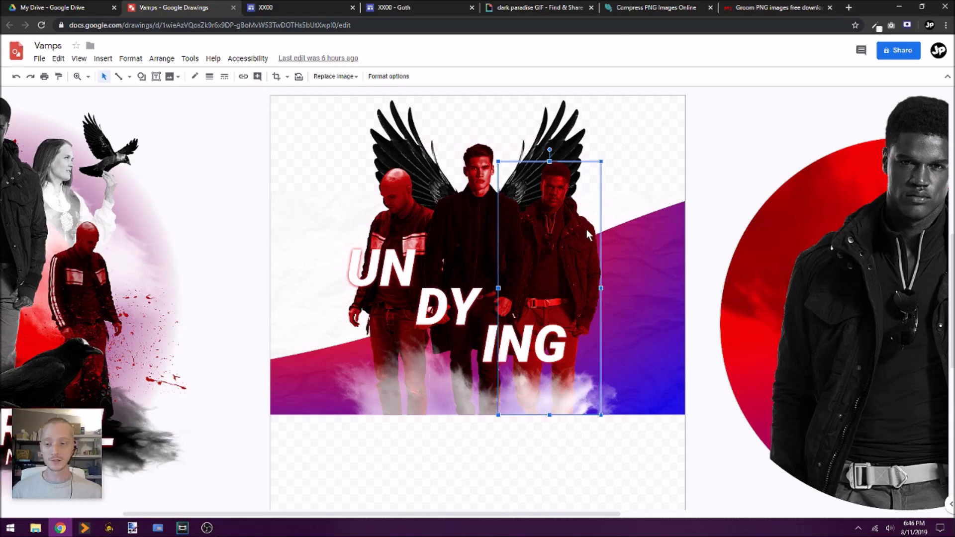
{"action": "left_click", "coordinate": [474, 168]}
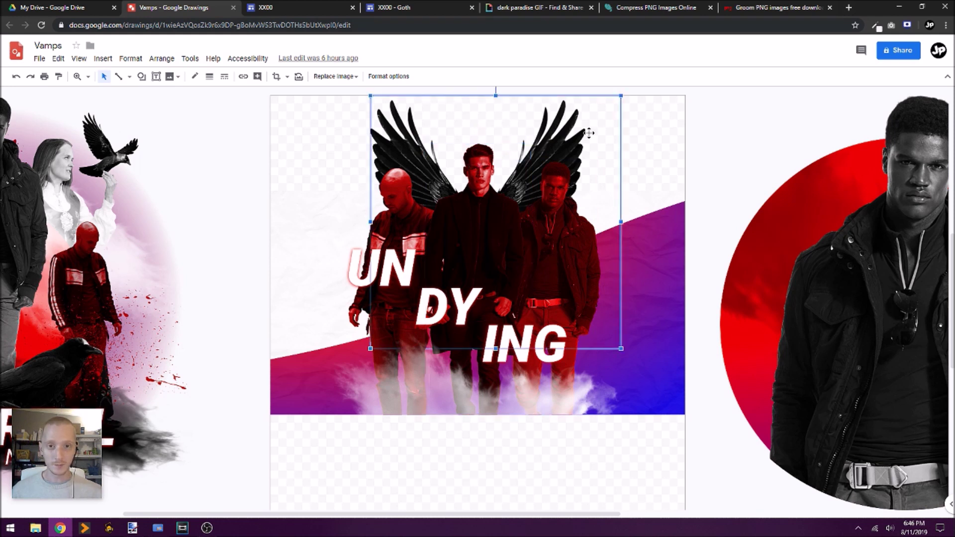
{"action": "left_click", "coordinate": [699, 204]}
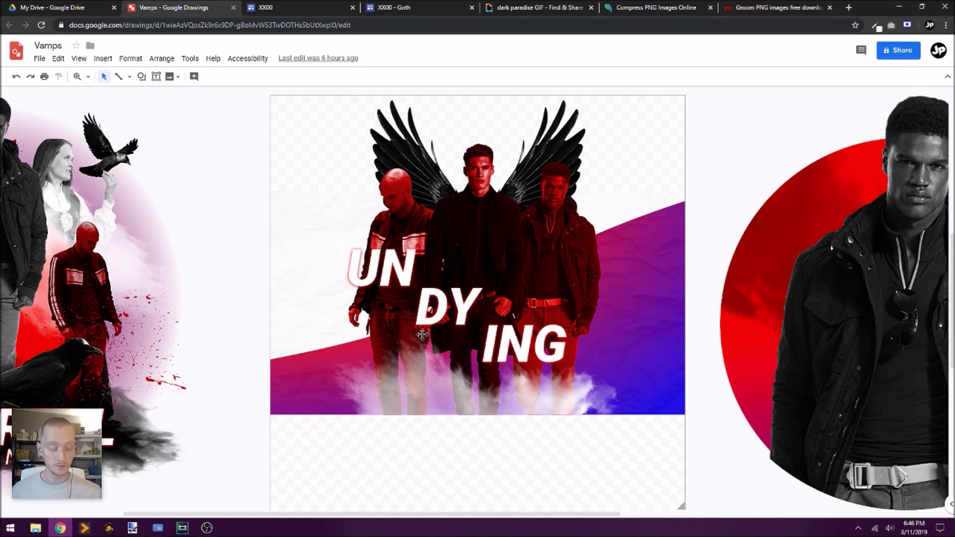
{"action": "key", "text": "ctrl+alt+minus"}
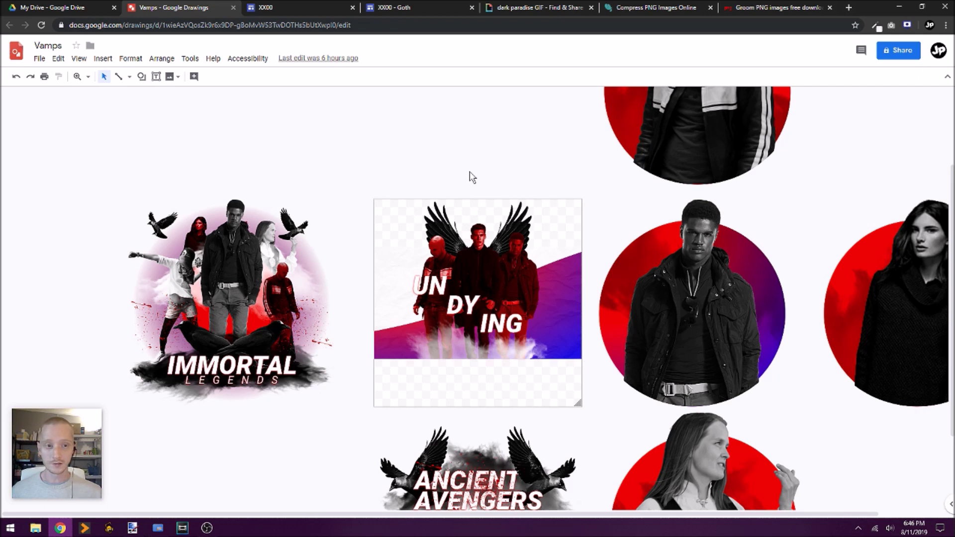
Step: Select the IMMORTAL LEGENDS group and zoom in on its crows, blood splatter and title
{"action": "scroll", "coordinate": [471, 177], "scroll_direction": "down", "scroll_amount": 1}
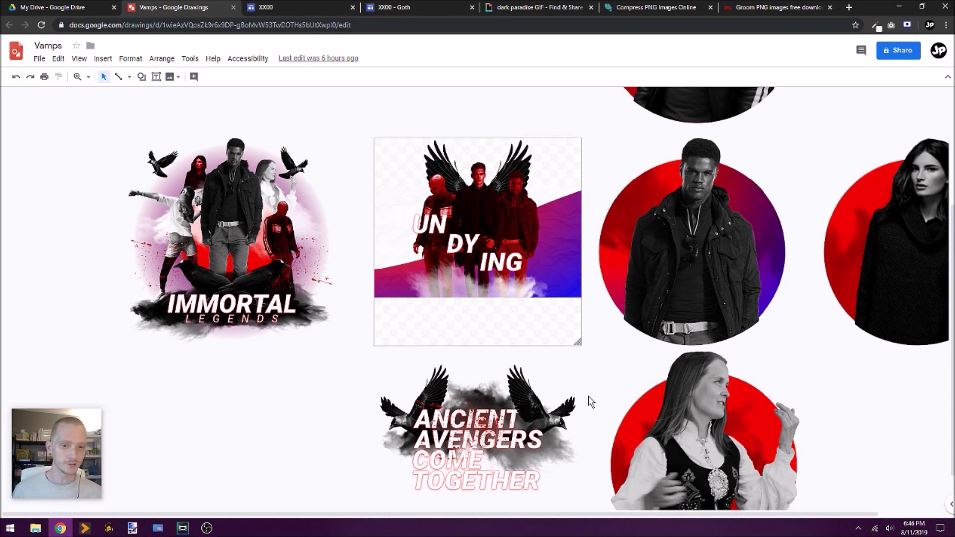
{"action": "scroll", "coordinate": [591, 402], "scroll_direction": "down", "scroll_amount": 1}
{"action": "scroll", "coordinate": [591, 402], "scroll_direction": "up", "scroll_amount": 4}
{"action": "scroll", "coordinate": [591, 402], "scroll_direction": "down", "scroll_amount": 1}
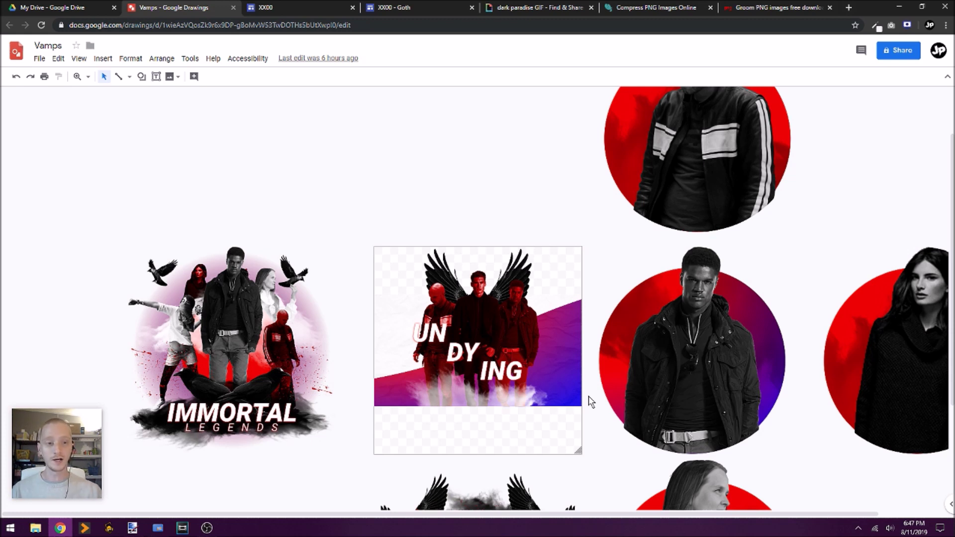
{"action": "left_click", "coordinate": [743, 305]}
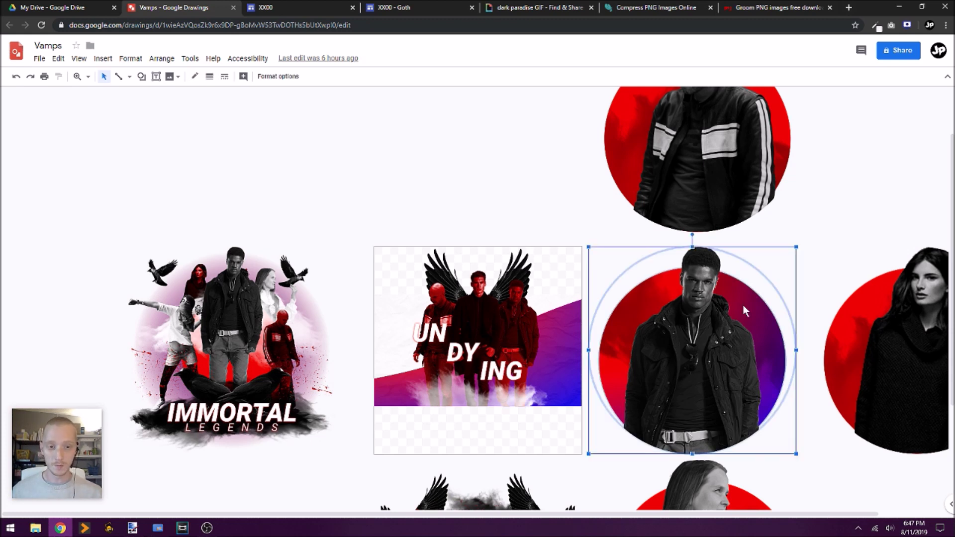
{"action": "left_click", "coordinate": [518, 204]}
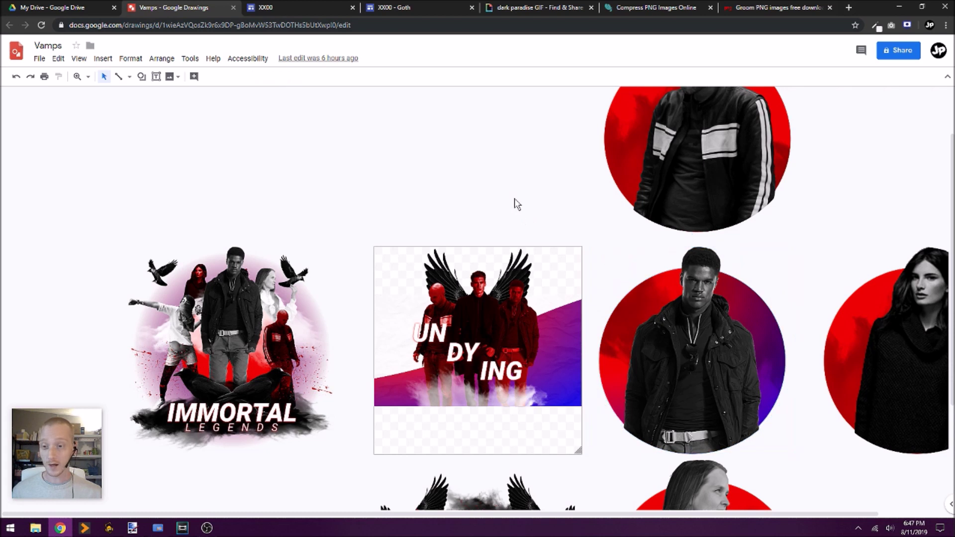
{"action": "left_click", "coordinate": [253, 360]}
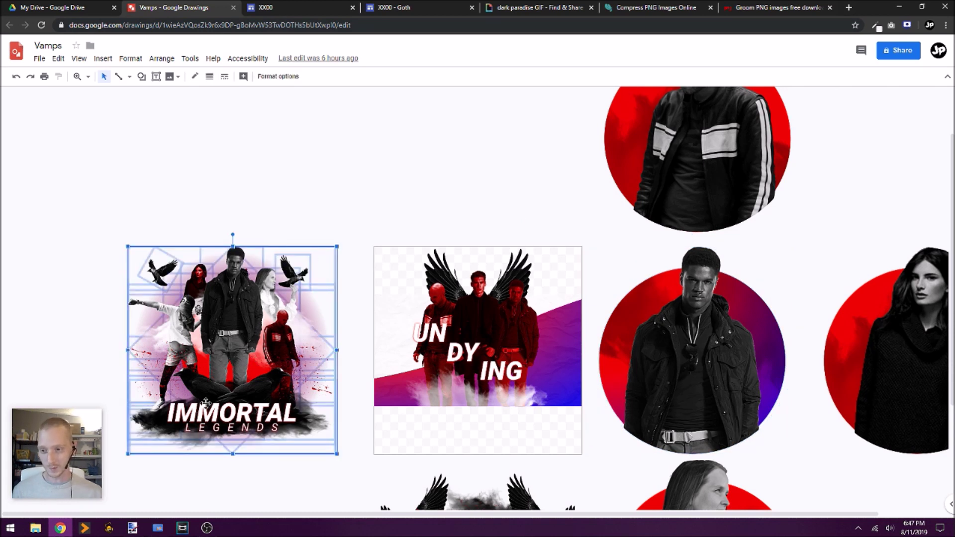
{"action": "left_click", "coordinate": [333, 236]}
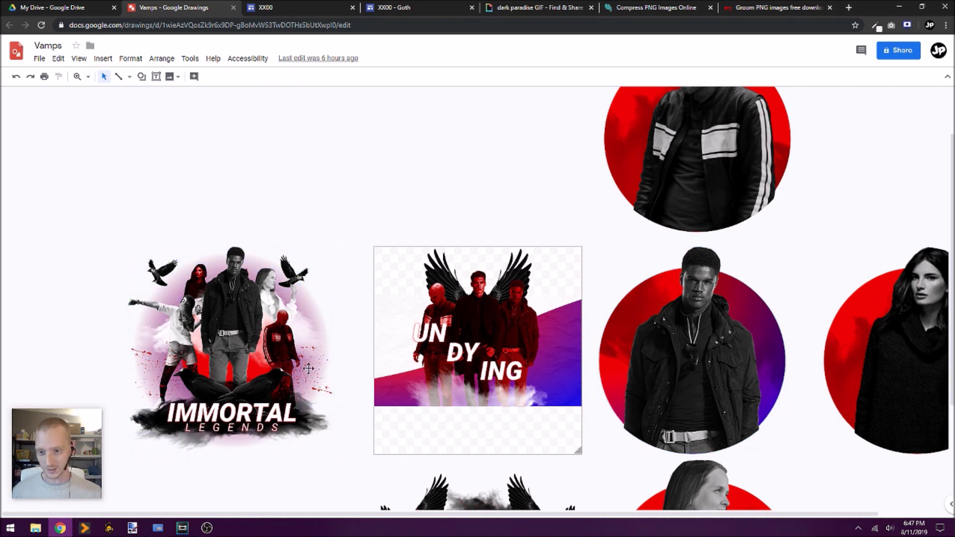
{"action": "left_click", "coordinate": [234, 348]}
{"action": "key", "text": "ctrl+alt+equal"}
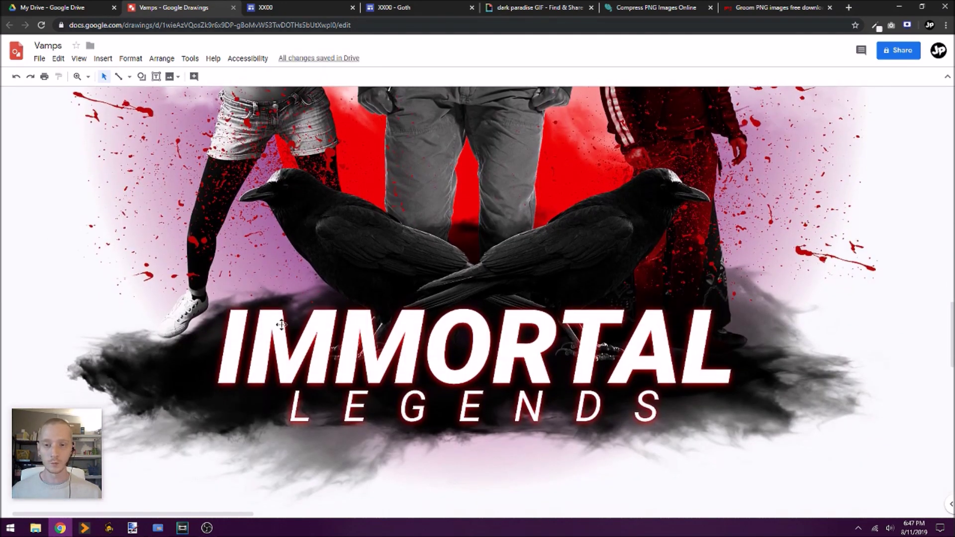
Step: Inspect the IMMORTAL artwork's image, LEGENDS text and IMMORTAL text pieces one by one
{"action": "left_click", "coordinate": [349, 342]}
{"action": "left_click", "coordinate": [349, 415]}
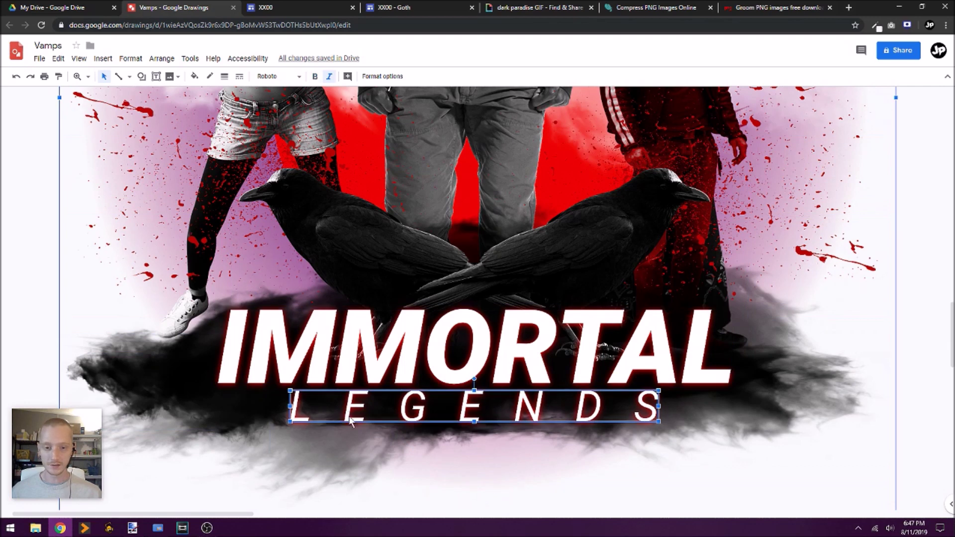
{"action": "left_click", "coordinate": [455, 358]}
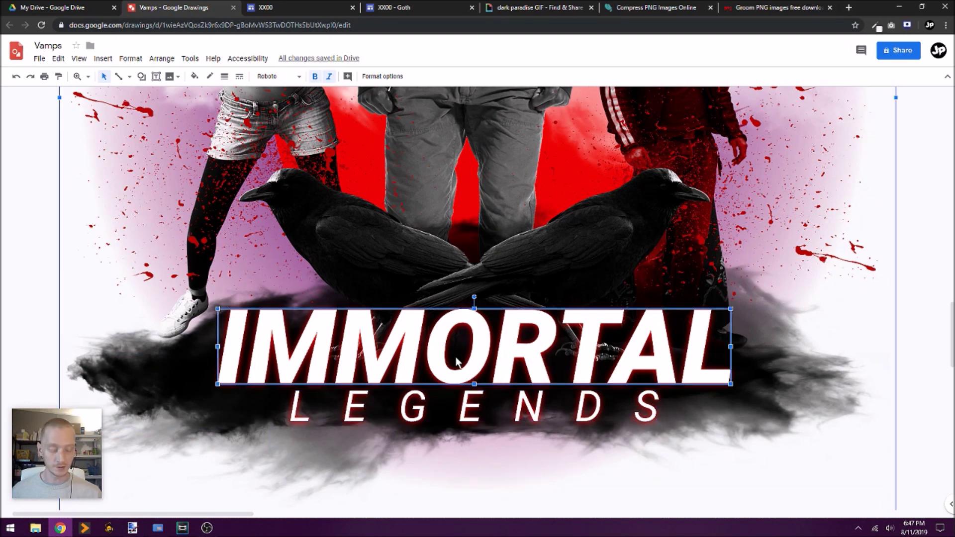
Step: Zoom back out to the whole IMMORTAL artwork and check its group selection
{"action": "key", "text": "ctrl+alt+minus"}
{"action": "key", "text": "ctrl+alt+minus"}
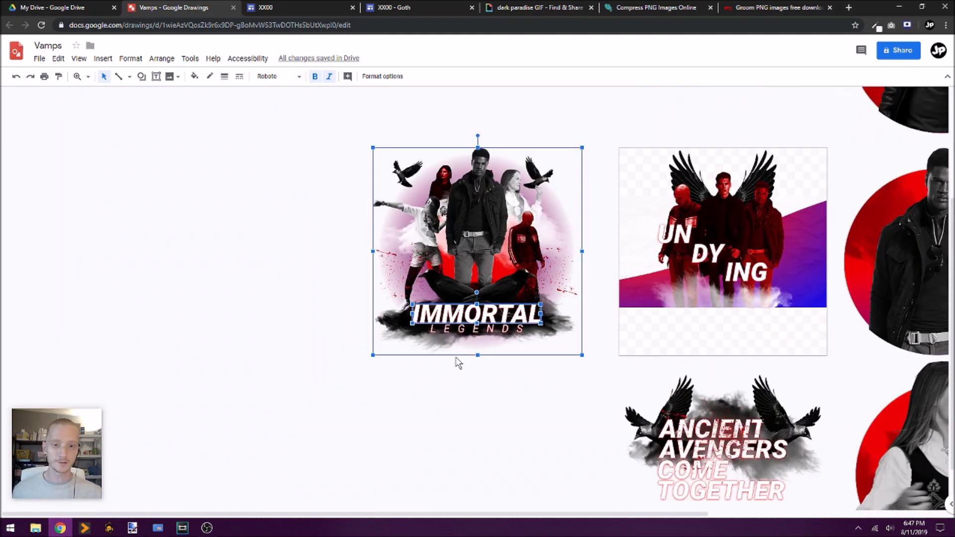
{"action": "left_click", "coordinate": [455, 362]}
{"action": "left_click", "coordinate": [559, 324]}
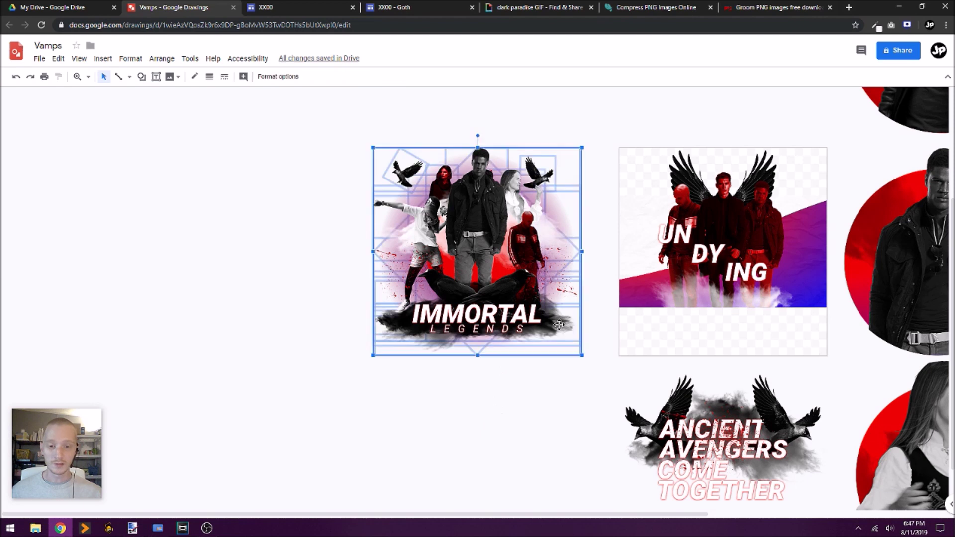
{"action": "left_click", "coordinate": [544, 383]}
{"action": "left_click", "coordinate": [557, 337]}
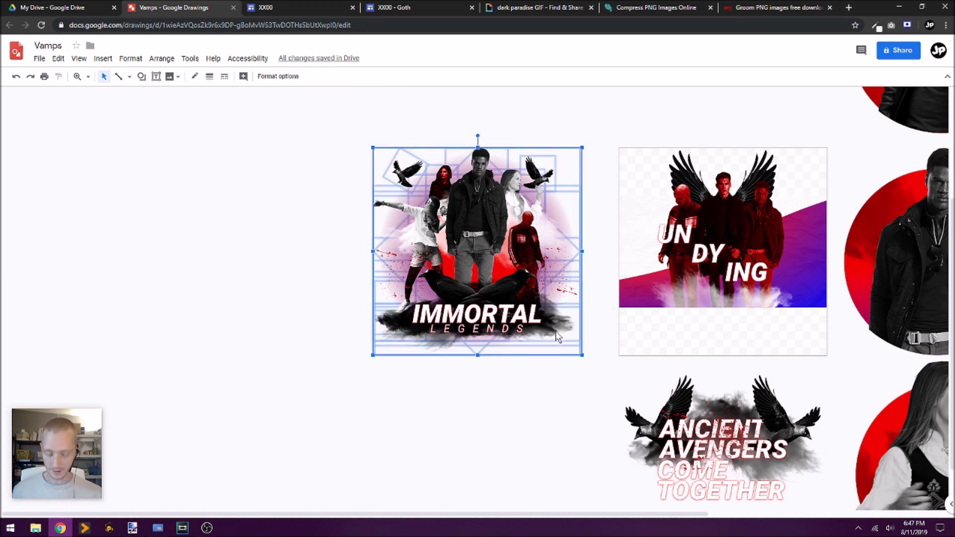
{"action": "left_click", "coordinate": [528, 415]}
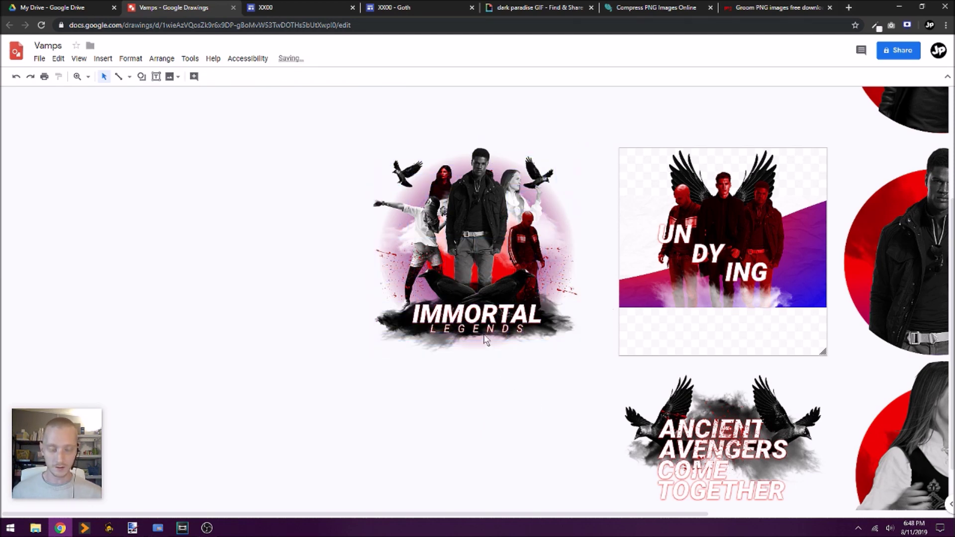
{"action": "left_click_drag", "start_coordinate": [479, 315], "coordinate": [402, 337]}
{"action": "left_click", "coordinate": [447, 332]}
{"action": "left_click_drag", "start_coordinate": [497, 293], "coordinate": [358, 306]}
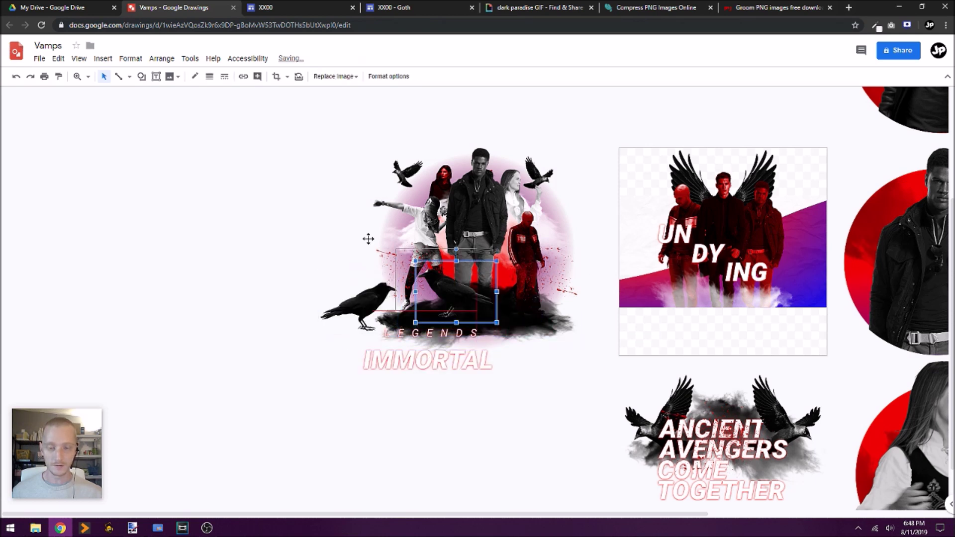
{"action": "left_click", "coordinate": [478, 209]}
{"action": "left_click_drag", "start_coordinate": [478, 209], "coordinate": [462, 308]}
{"action": "left_click_drag", "start_coordinate": [562, 268], "coordinate": [597, 214]}
{"action": "left_click", "coordinate": [348, 219]}
{"action": "left_click_drag", "start_coordinate": [518, 189], "coordinate": [574, 209]}
{"action": "left_click_drag", "start_coordinate": [538, 171], "coordinate": [490, 147]}
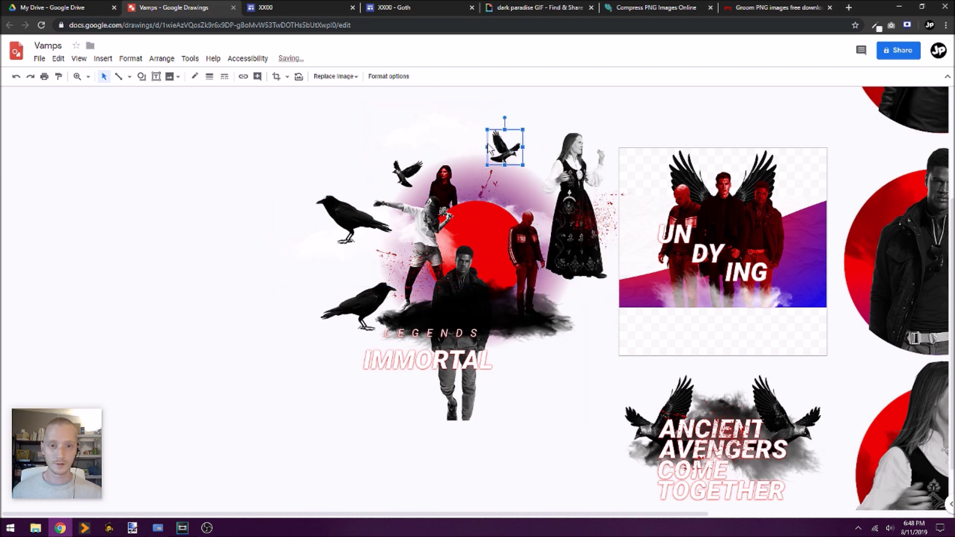
{"action": "key", "text": "ctrl+z"}
{"action": "key", "text": "ctrl+z"}
{"action": "key", "text": "ctrl+z"}
{"action": "key", "text": "ctrl+z"}
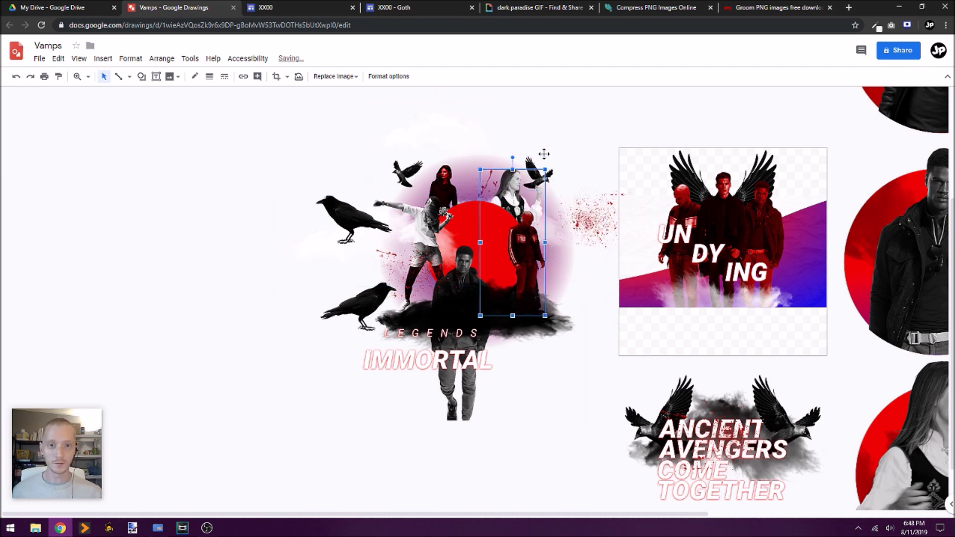
{"action": "key", "text": "ctrl+z"}
{"action": "key", "text": "ctrl+z"}
{"action": "key", "text": "ctrl+z"}
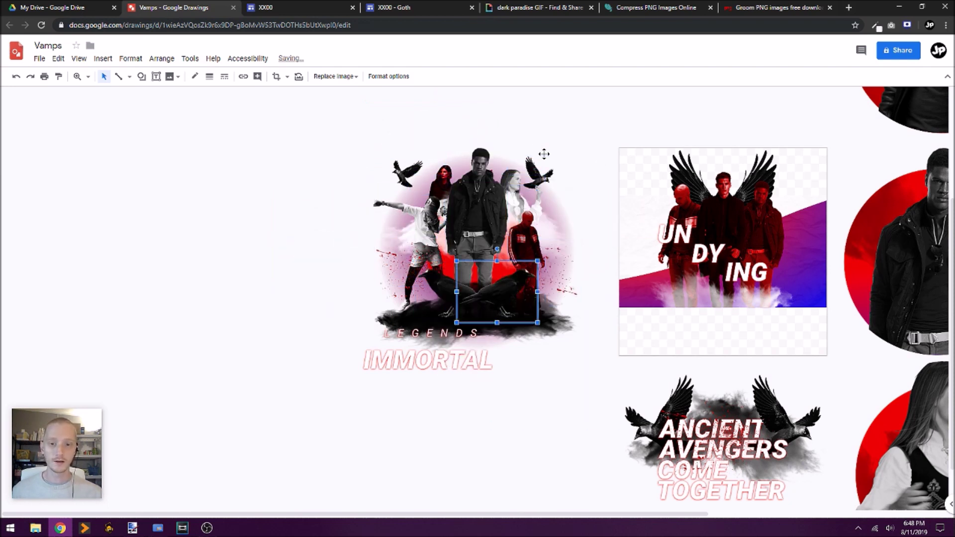
{"action": "left_click", "coordinate": [505, 406]}
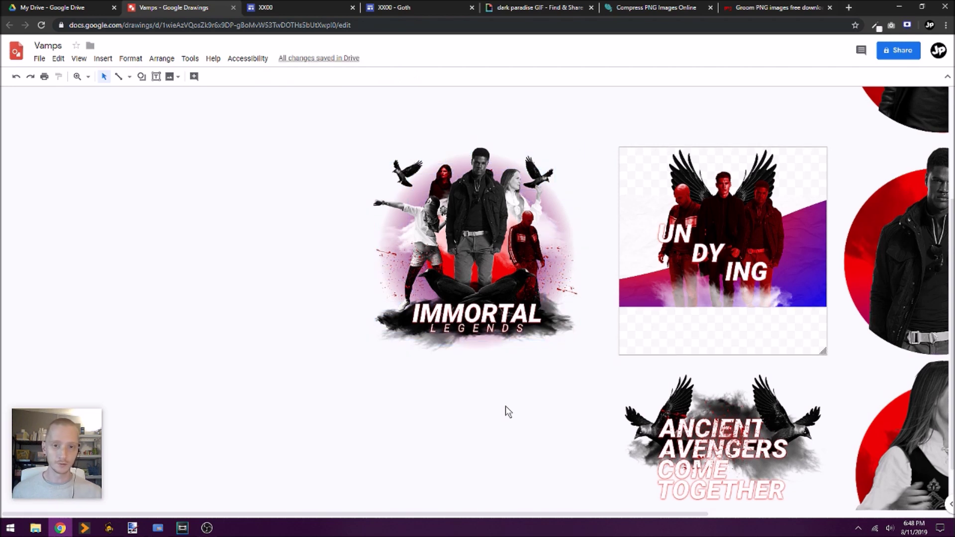
Step: Move the UNDYING poster down below the IMMORTAL artwork
{"action": "right_click", "coordinate": [718, 261]}
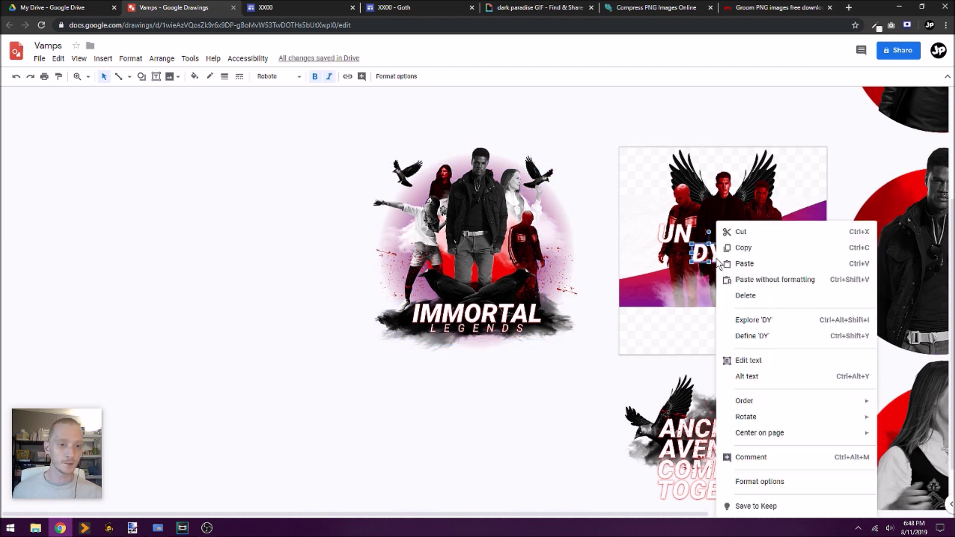
{"action": "left_click", "coordinate": [756, 150]}
{"action": "left_click", "coordinate": [646, 297]}
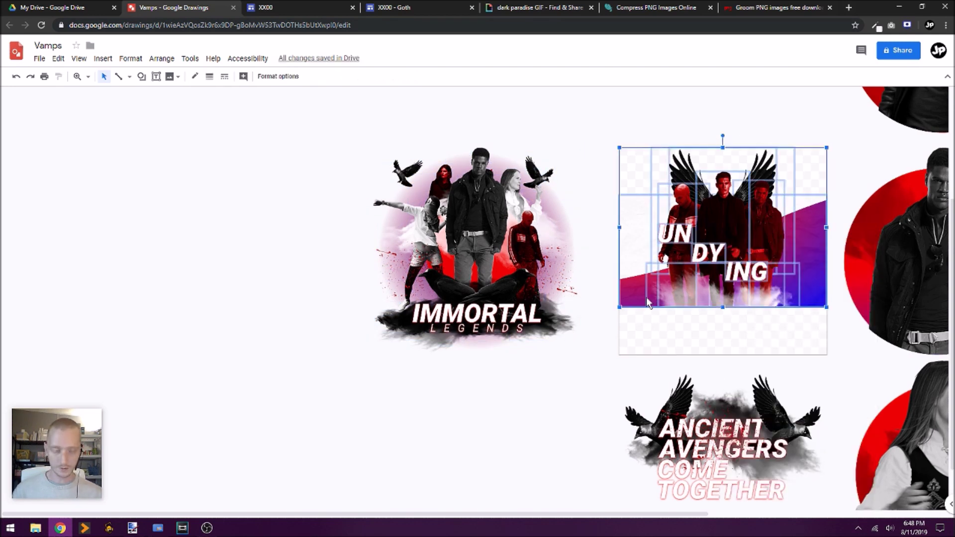
{"action": "left_click", "coordinate": [564, 416]}
{"action": "left_click_drag", "start_coordinate": [717, 285], "coordinate": [477, 495]}
{"action": "left_click", "coordinate": [474, 240]}
Step: Place the IMMORTAL image inside the transparent square frame
{"action": "left_click", "coordinate": [321, 258]}
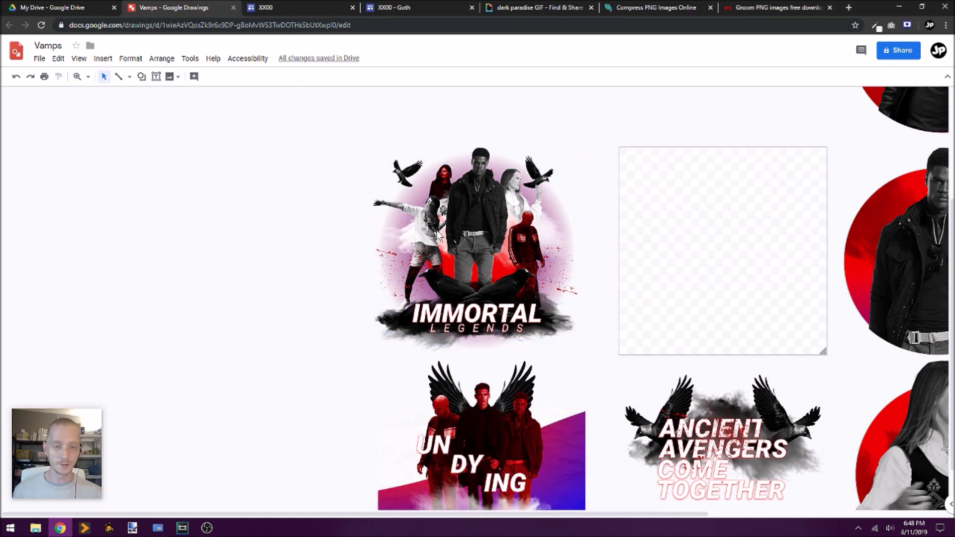
{"action": "left_click", "coordinate": [437, 237]}
{"action": "left_click_drag", "start_coordinate": [700, 239], "coordinate": [682, 231]}
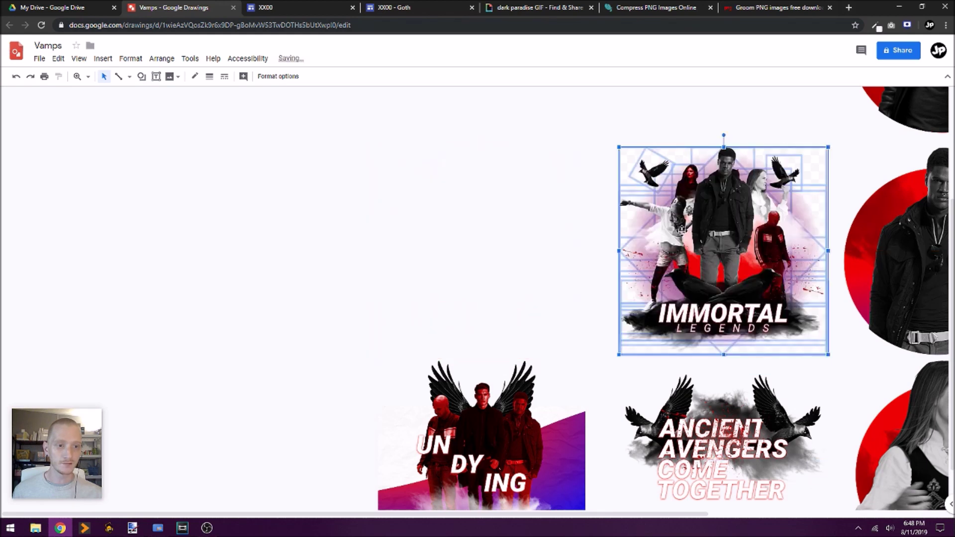
{"action": "left_click", "coordinate": [496, 270]}
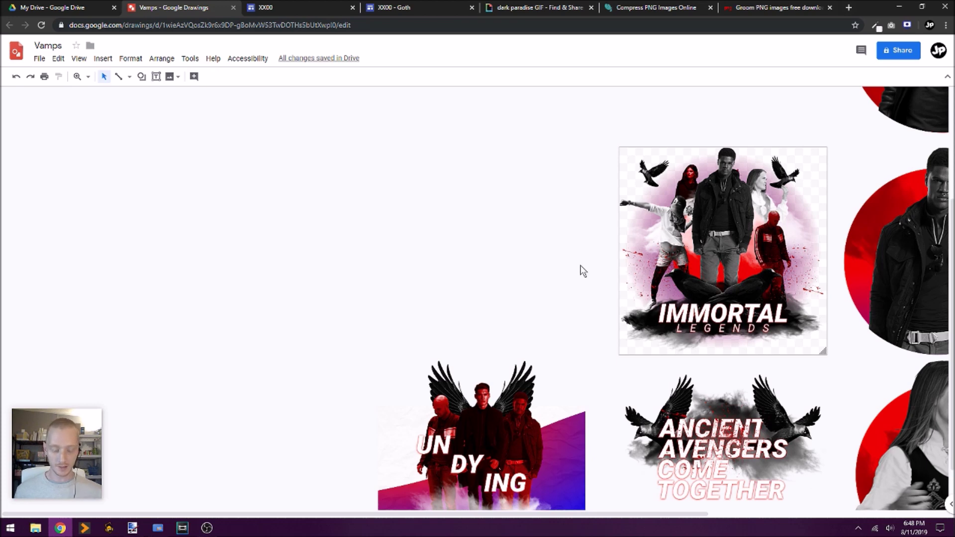
{"action": "scroll", "coordinate": [583, 271], "scroll_direction": "up", "scroll_amount": 3}
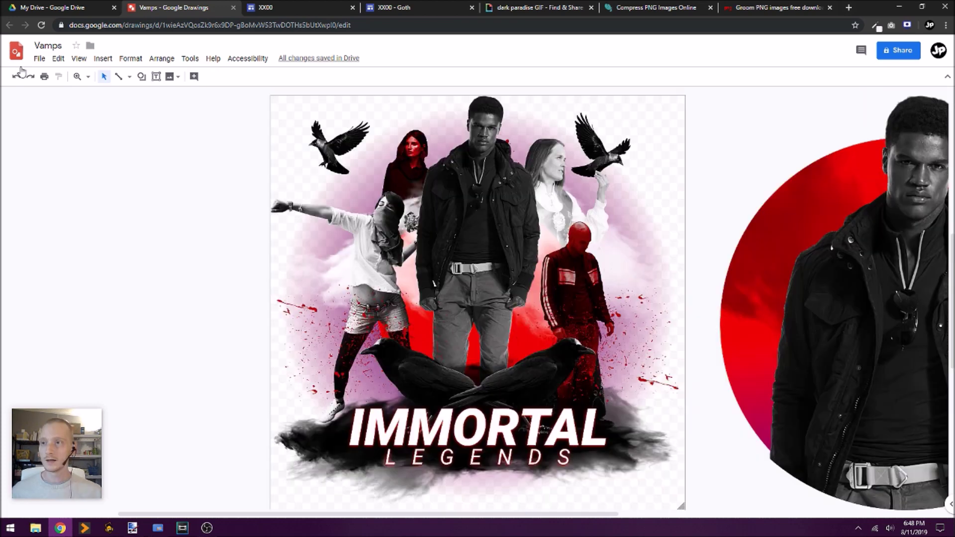
Step: Download the Vamps drawing as a PNG image (Vamps.png)
{"action": "left_click", "coordinate": [46, 62]}
{"action": "mouse_move", "coordinate": [89, 161]}
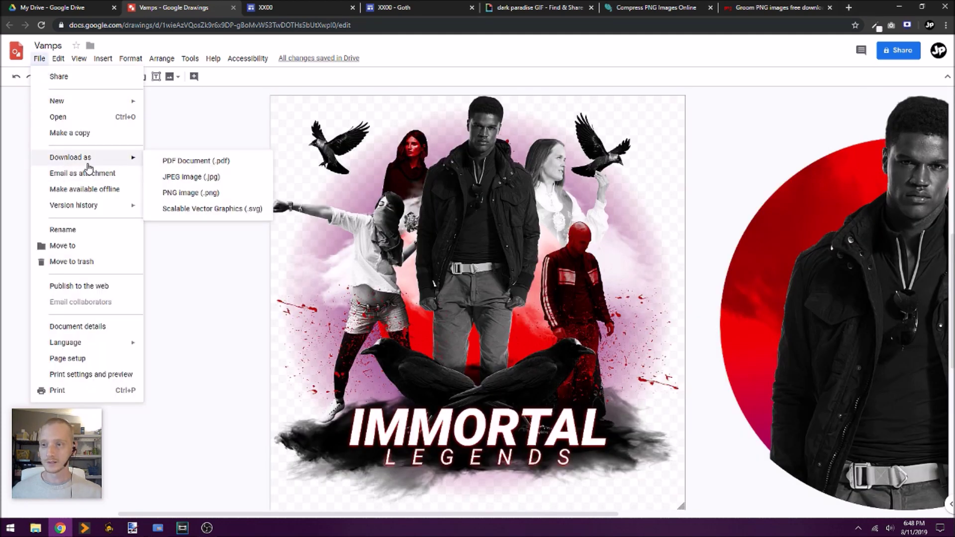
{"action": "left_click", "coordinate": [194, 199]}
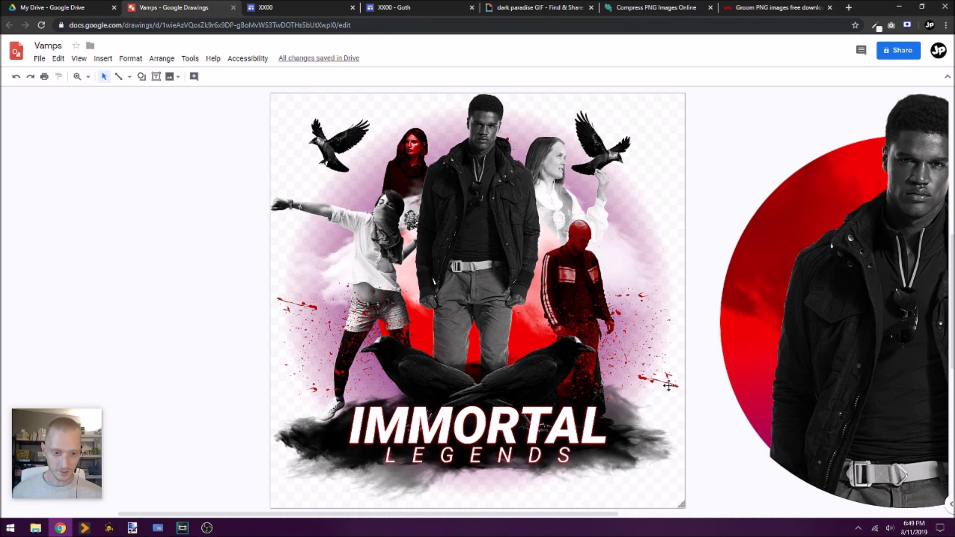
Step: Check all canvas objects with a select-all, then switch to the Compress PNG site
{"action": "key", "text": "ctrl+a"}
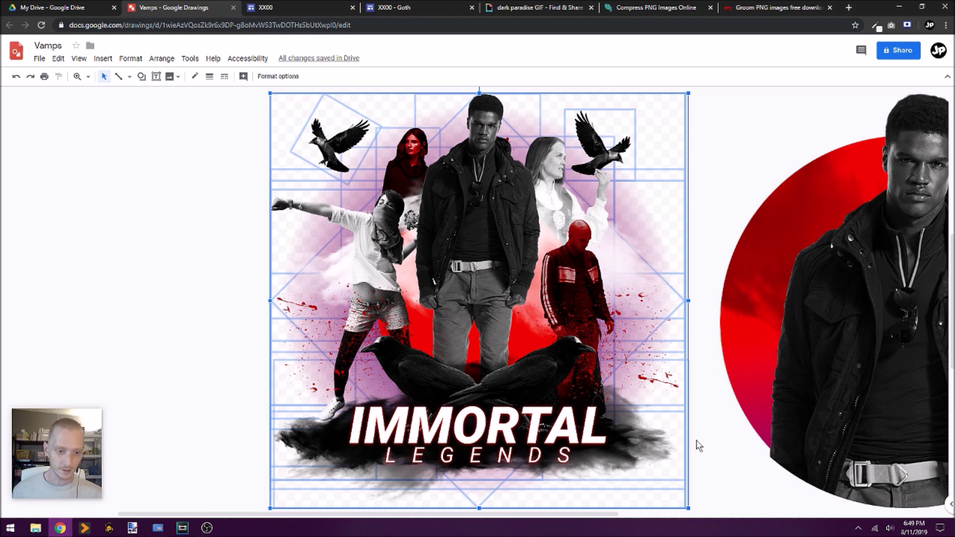
{"action": "left_click", "coordinate": [735, 225]}
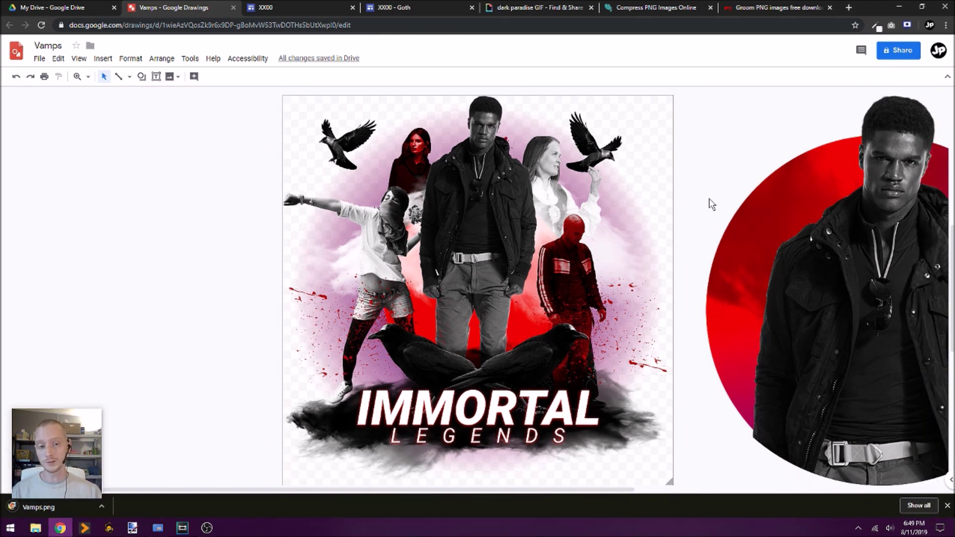
{"action": "key", "text": "ctrl+6"}
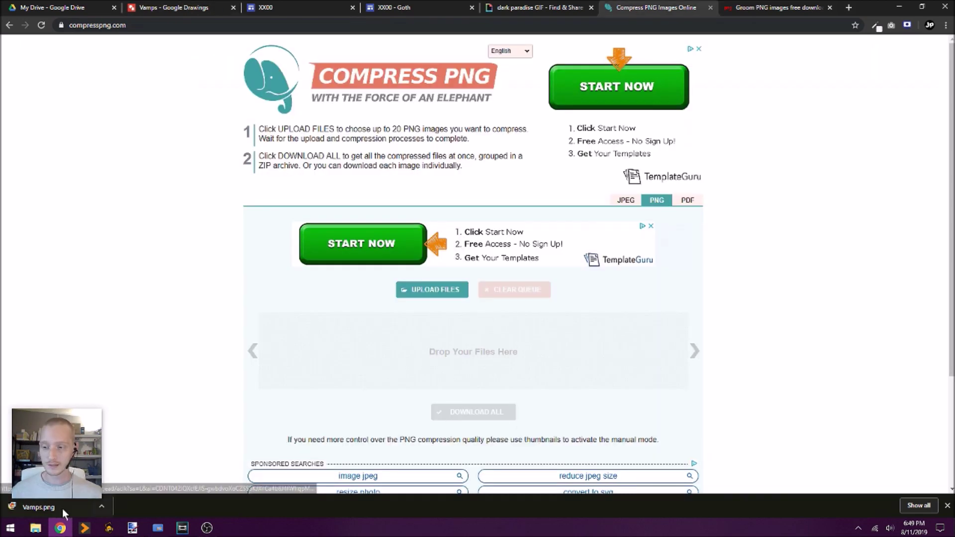
Step: Upload Vamps.png to Compress PNG and get the 72%-smaller Vamps-min file
{"action": "left_click_drag", "start_coordinate": [50, 510], "coordinate": [470, 362]}
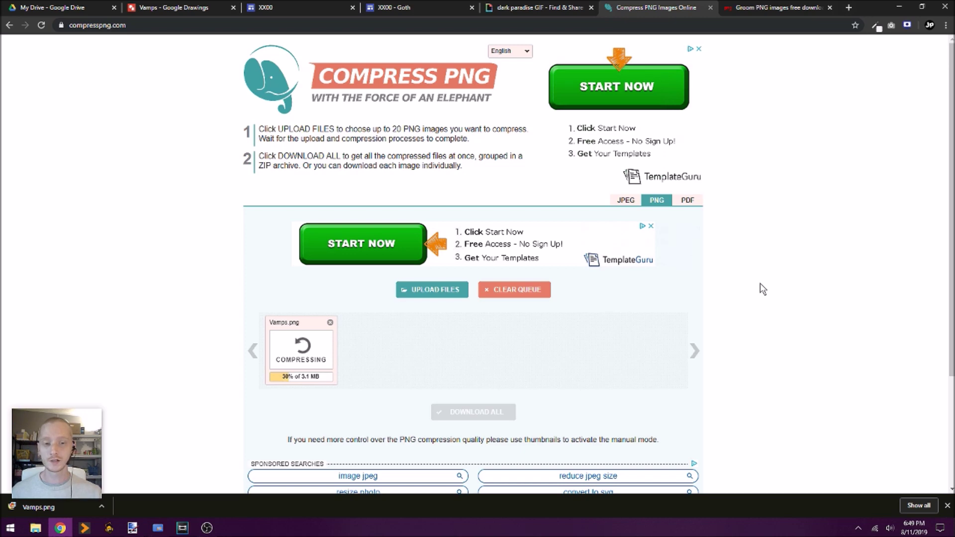
{"action": "scroll", "coordinate": [405, 319], "scroll_direction": "down", "scroll_amount": 2}
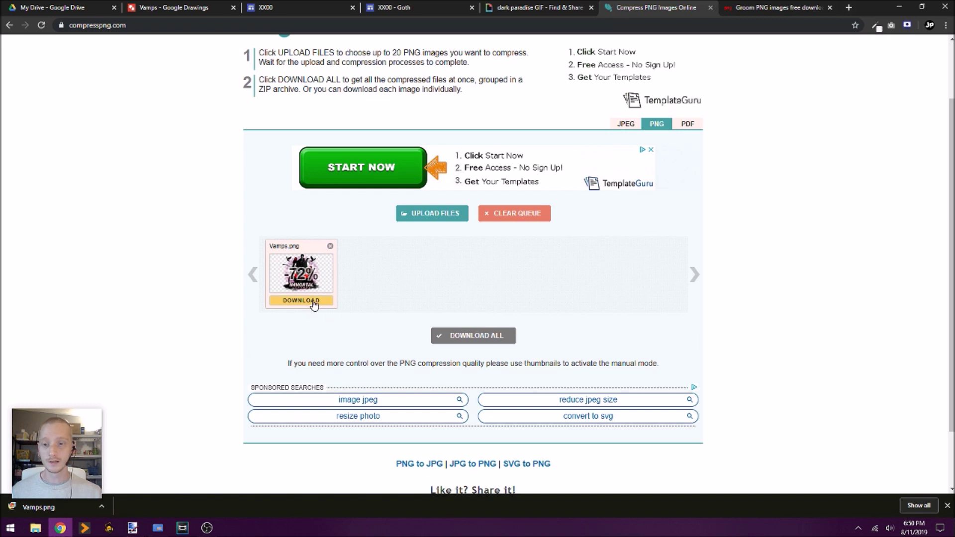
{"action": "key", "text": "alt+Tab"}
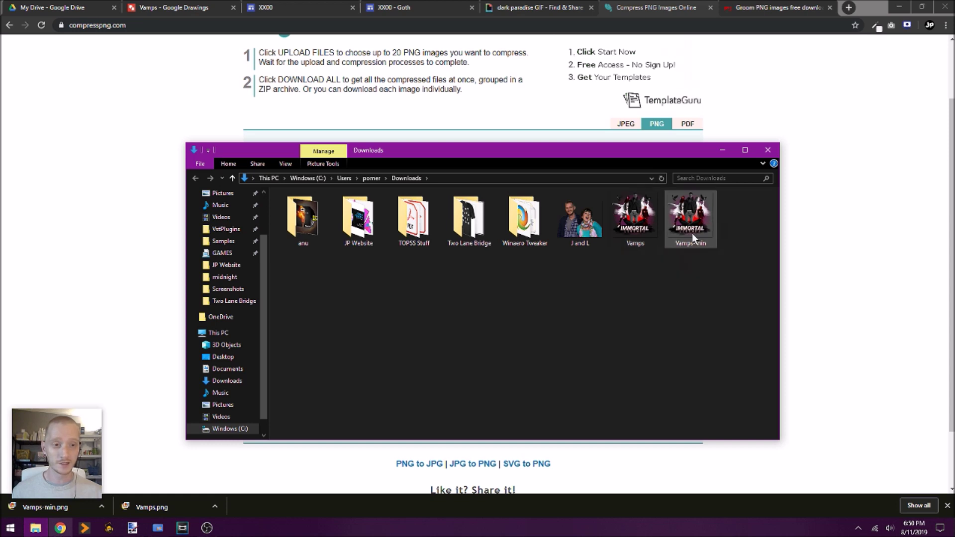
Step: Preview Vamps-min at full size in Downloads and compare it against the original Vamps image
{"action": "mouse_move", "coordinate": [691, 234]}
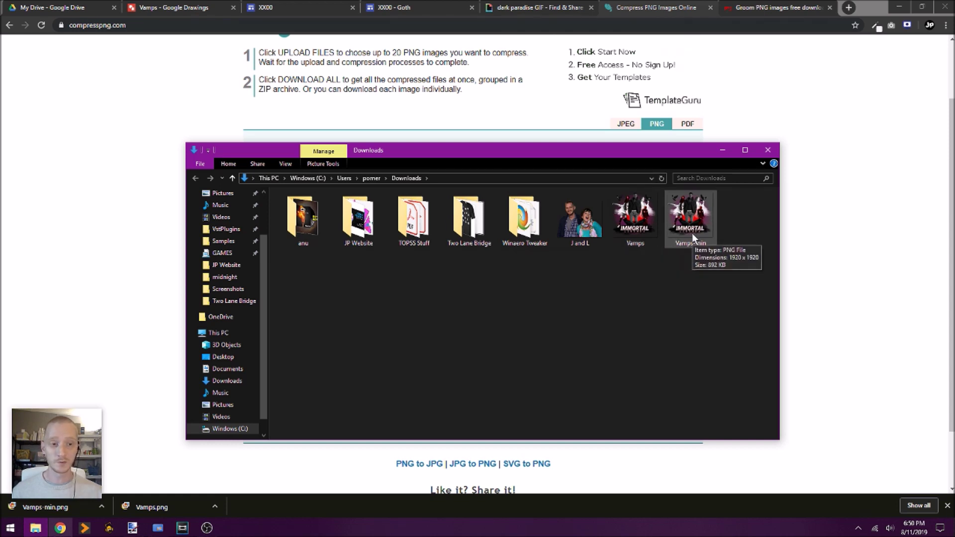
{"action": "left_click", "coordinate": [692, 233]}
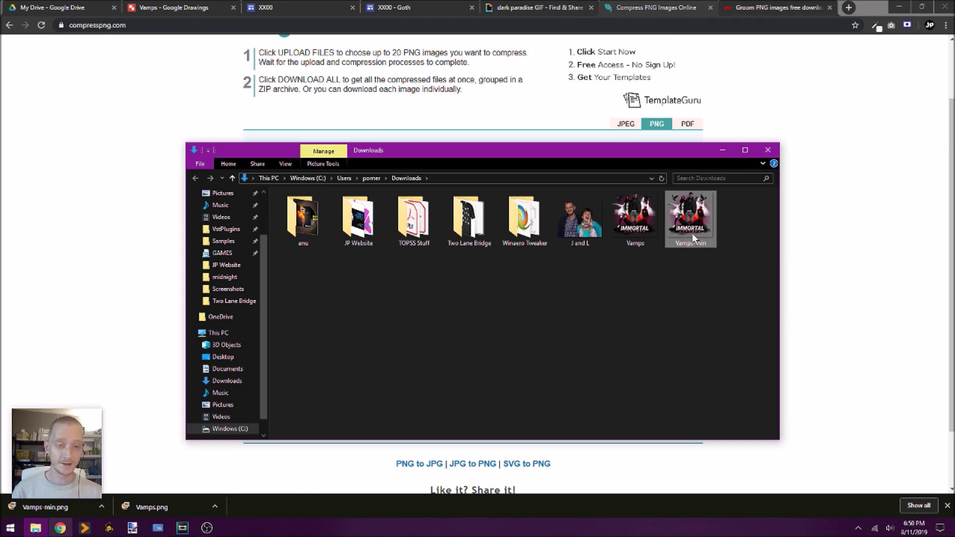
{"action": "key", "text": "space"}
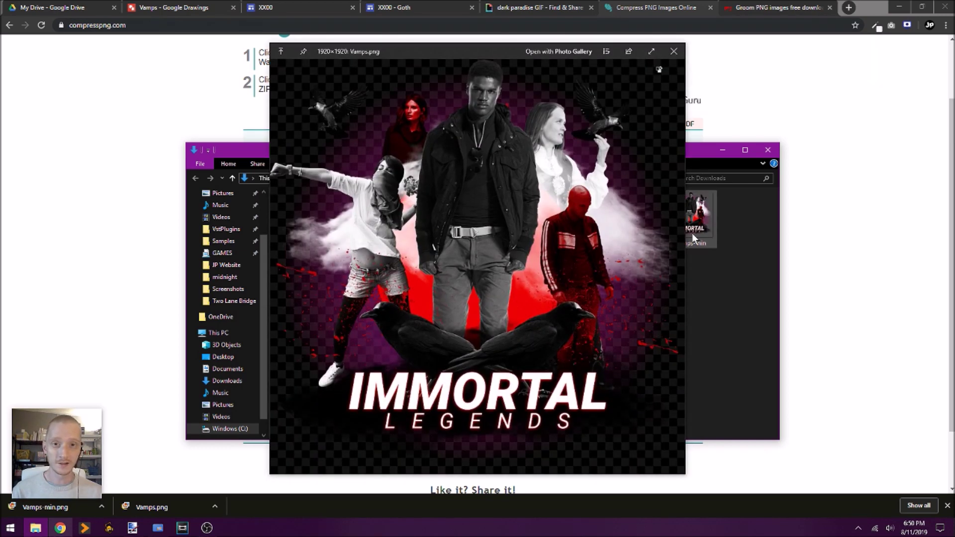
{"action": "left_click", "coordinate": [692, 235]}
{"action": "key", "text": "Left"}
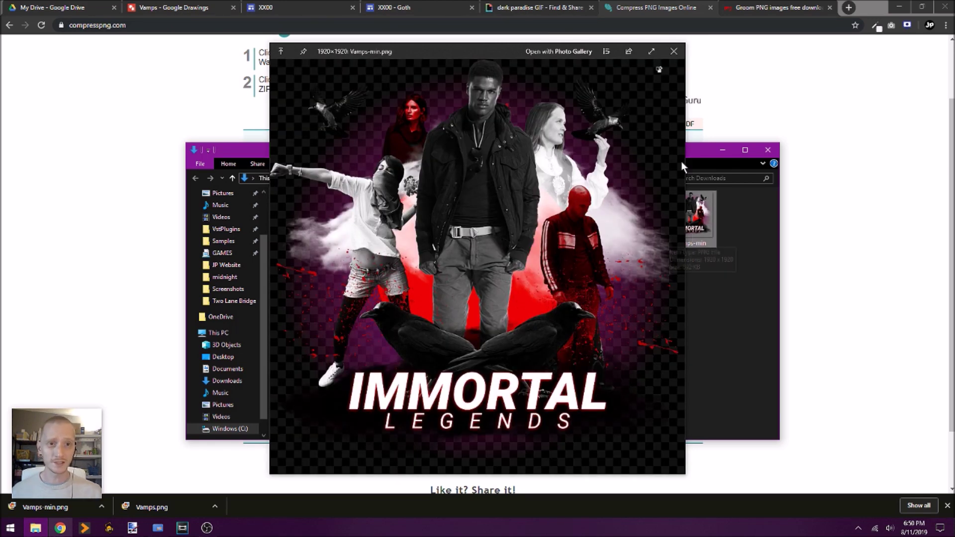
{"action": "left_click", "coordinate": [675, 52]}
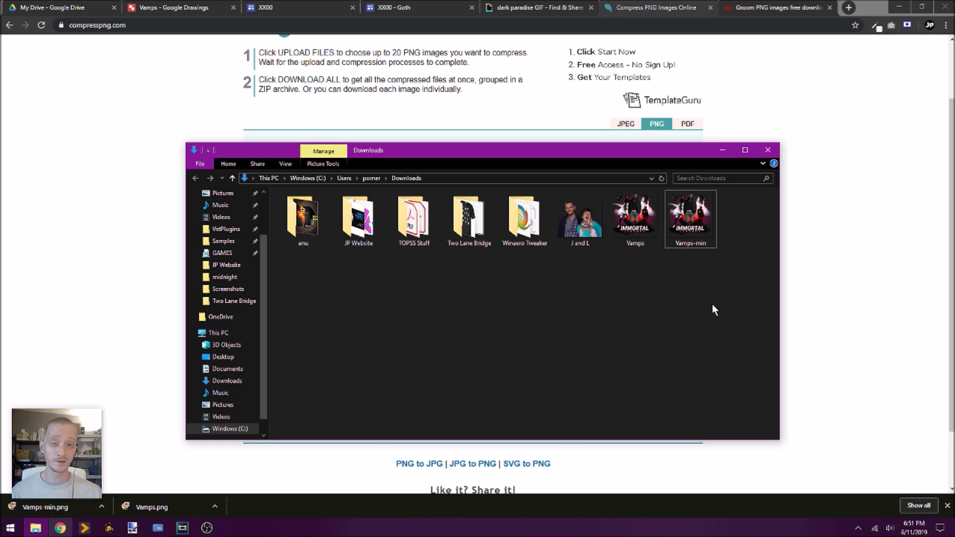
{"action": "left_click", "coordinate": [417, 13]}
Step: Scroll through the Goth page's IMMORTAL LEGENDS hero image, then return to the Dark Paradise GIF
{"action": "left_click", "coordinate": [537, 8]}
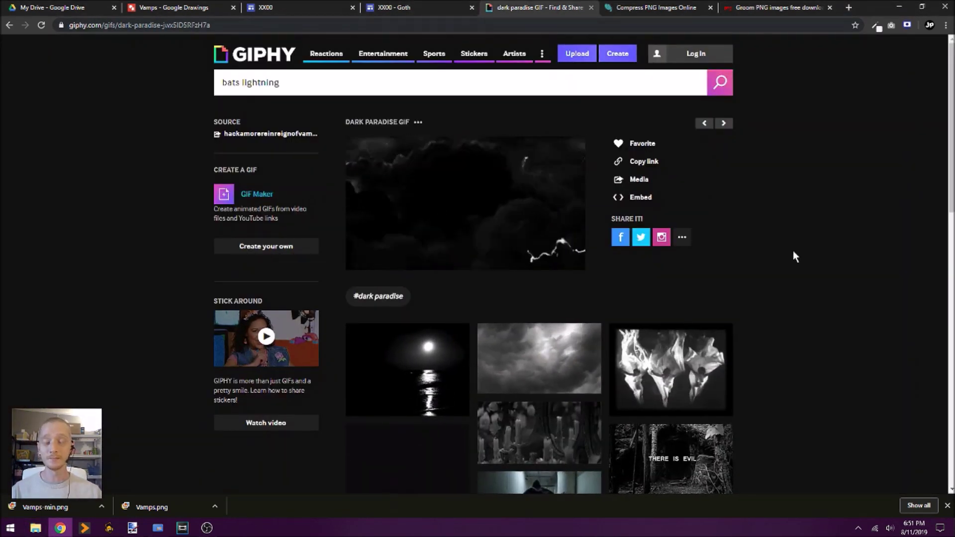
{"action": "left_click", "coordinate": [425, 12]}
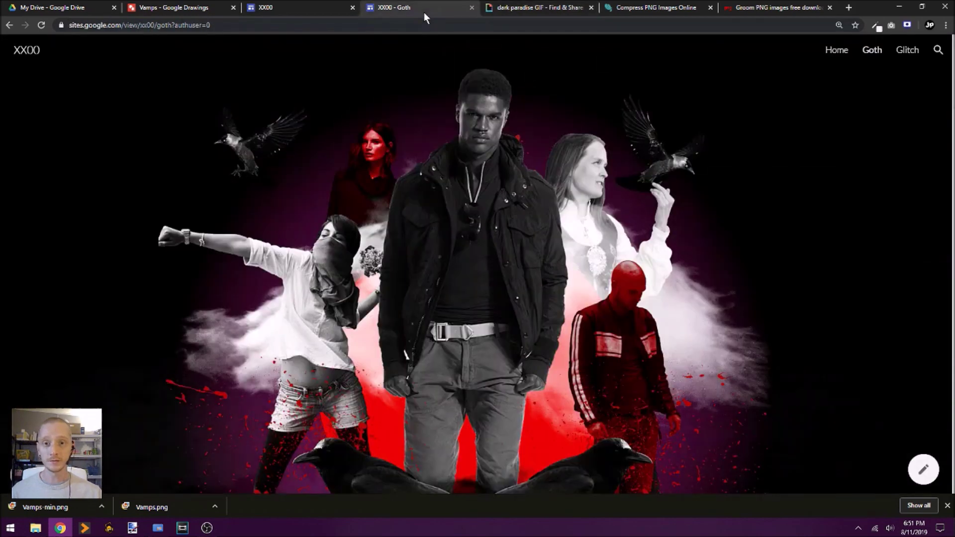
{"action": "scroll", "coordinate": [706, 311], "scroll_direction": "down", "scroll_amount": 3}
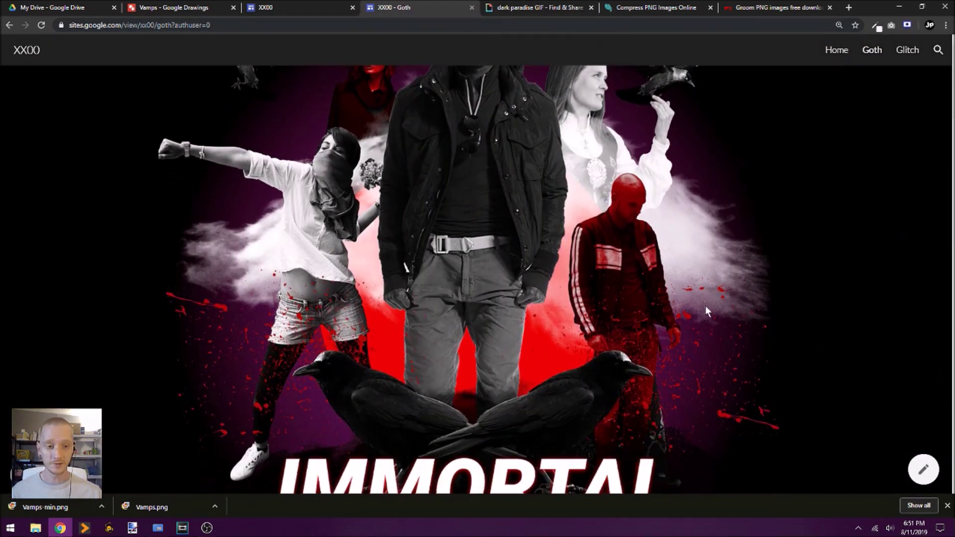
{"action": "scroll", "coordinate": [706, 307], "scroll_direction": "down", "scroll_amount": 2}
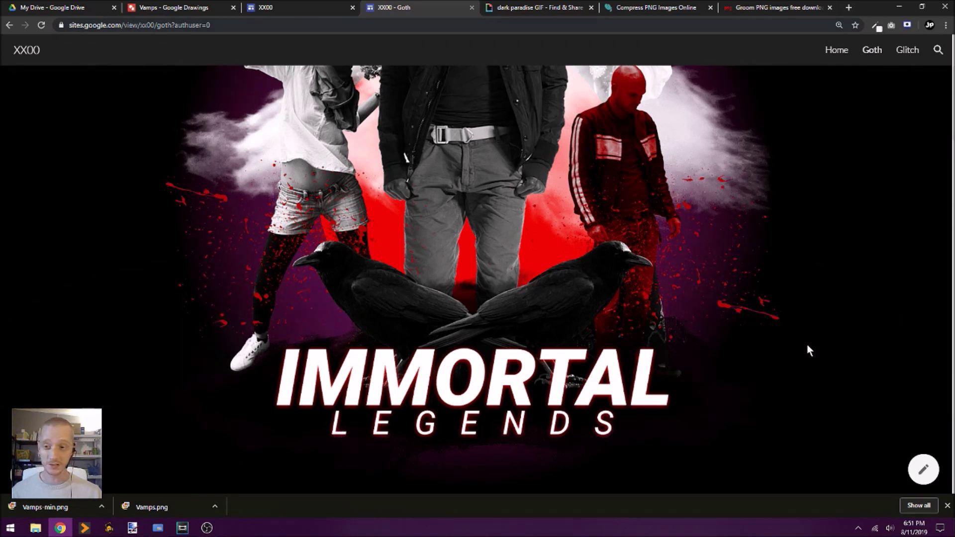
{"action": "scroll", "coordinate": [806, 344], "scroll_direction": "up", "scroll_amount": 5}
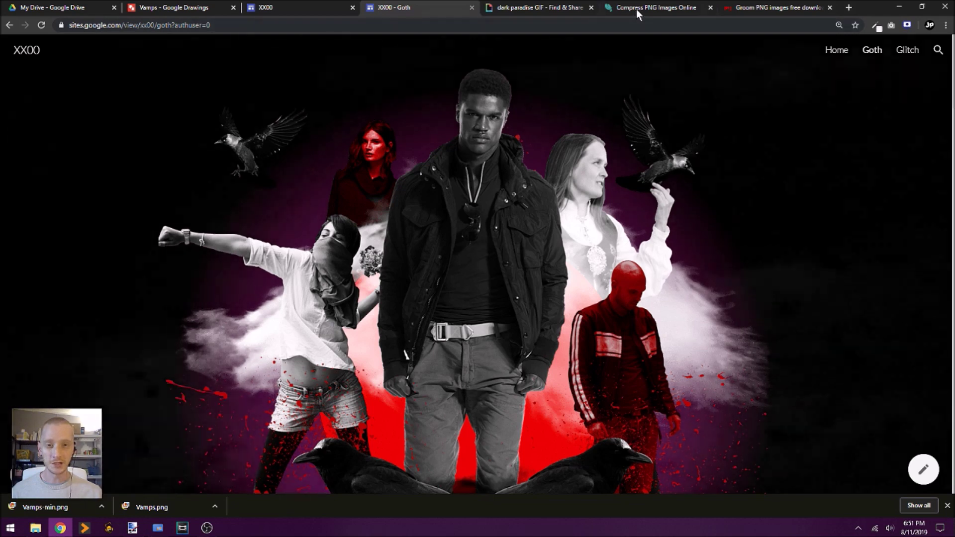
{"action": "left_click", "coordinate": [532, 8]}
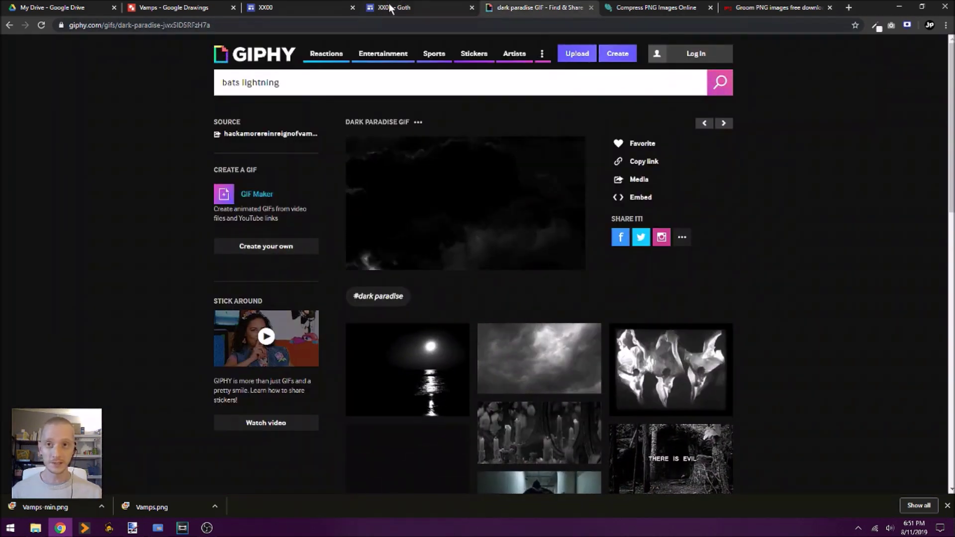
Step: Copy the Dark Paradise GIF link from Giphy's share options and return to the XX00 editor
{"action": "left_click", "coordinate": [390, 7]}
{"action": "left_click", "coordinate": [516, 6]}
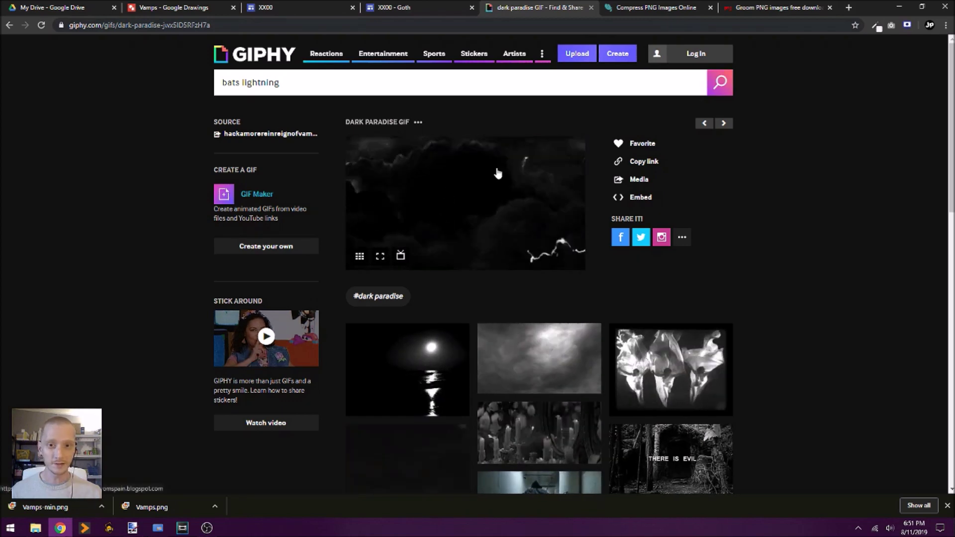
{"action": "left_click", "coordinate": [648, 163]}
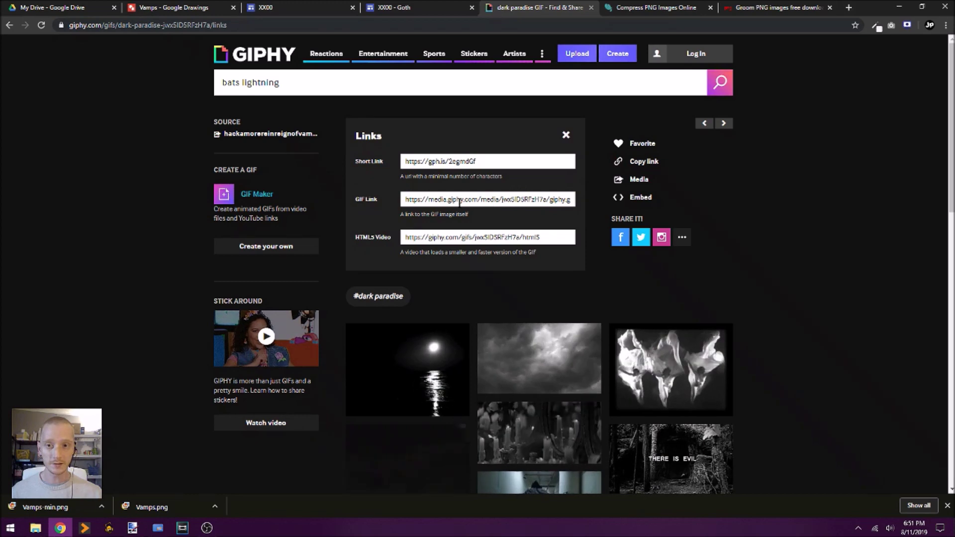
{"action": "left_click", "coordinate": [740, 199]}
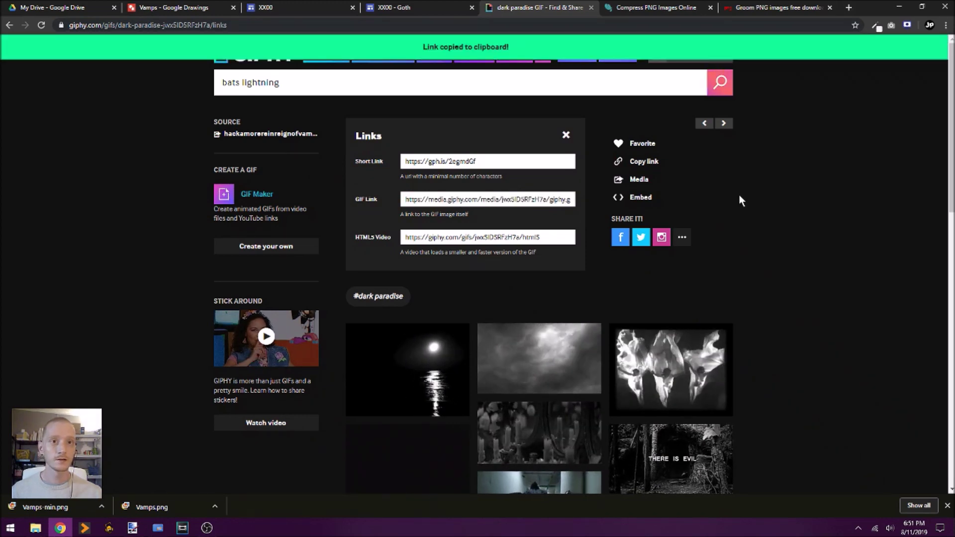
{"action": "left_click", "coordinate": [286, 8]}
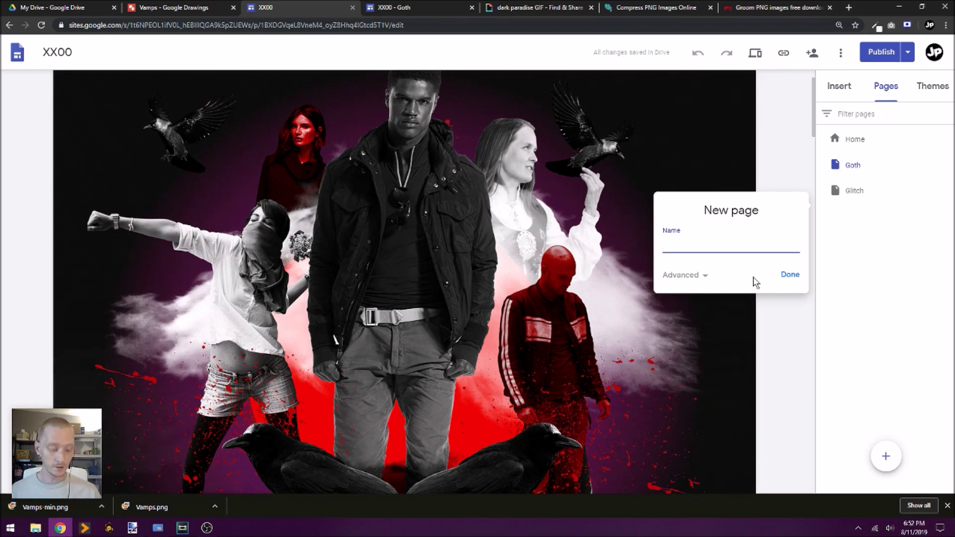
Step: Create a new page named 'YouTube' in the XX00 site
{"action": "type", "text": "YouTube"}
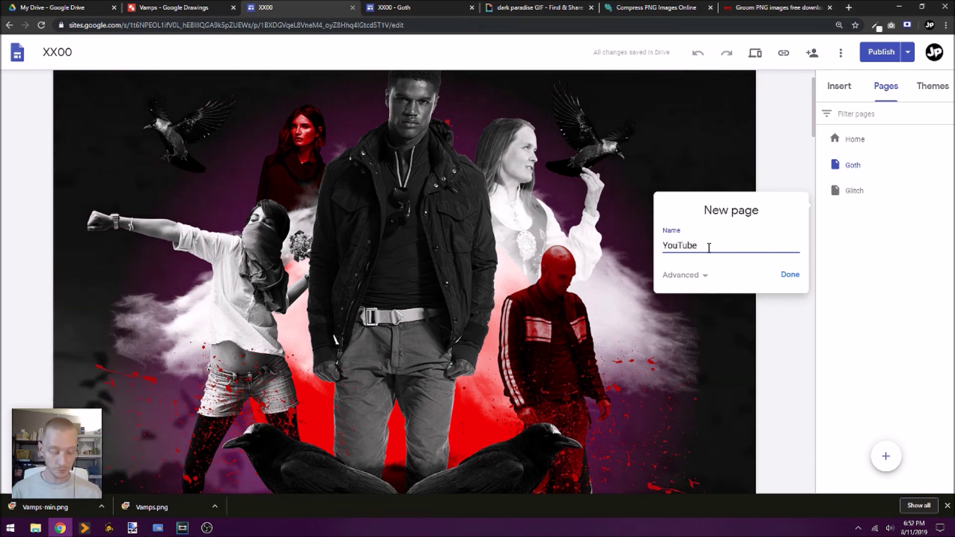
{"action": "key", "text": "Return"}
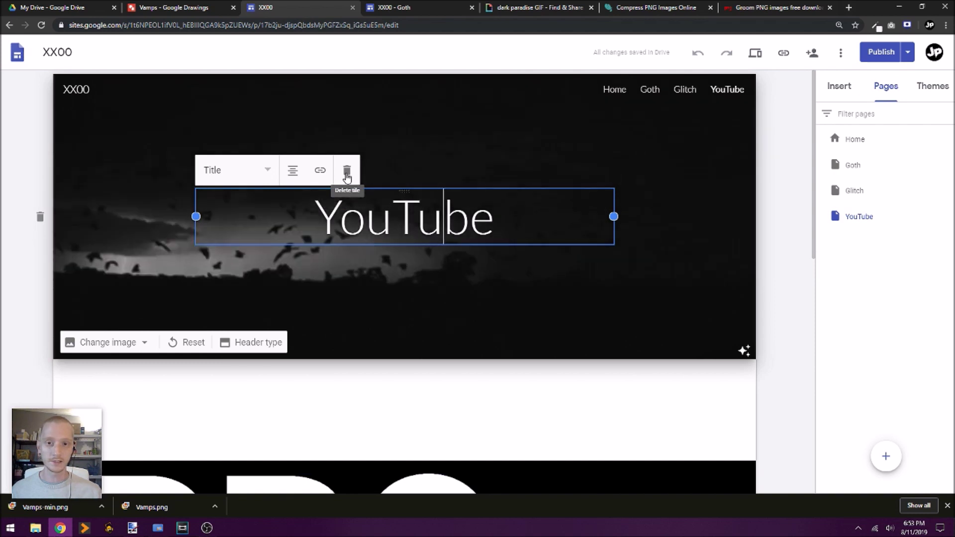
Step: Give the YouTube header a large banner layout with the stormy GIF as its background, keeping readability darkening
{"action": "left_click", "coordinate": [347, 174]}
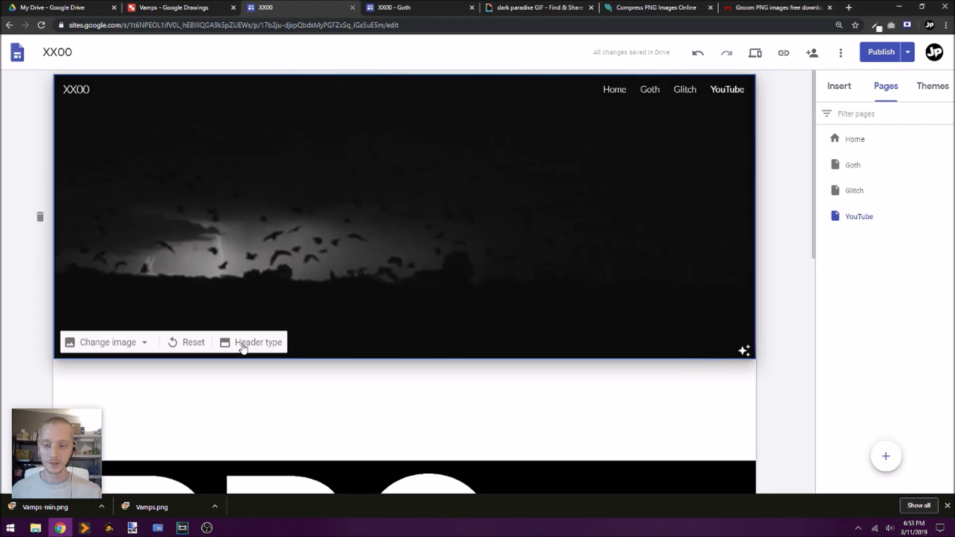
{"action": "left_click", "coordinate": [243, 347]}
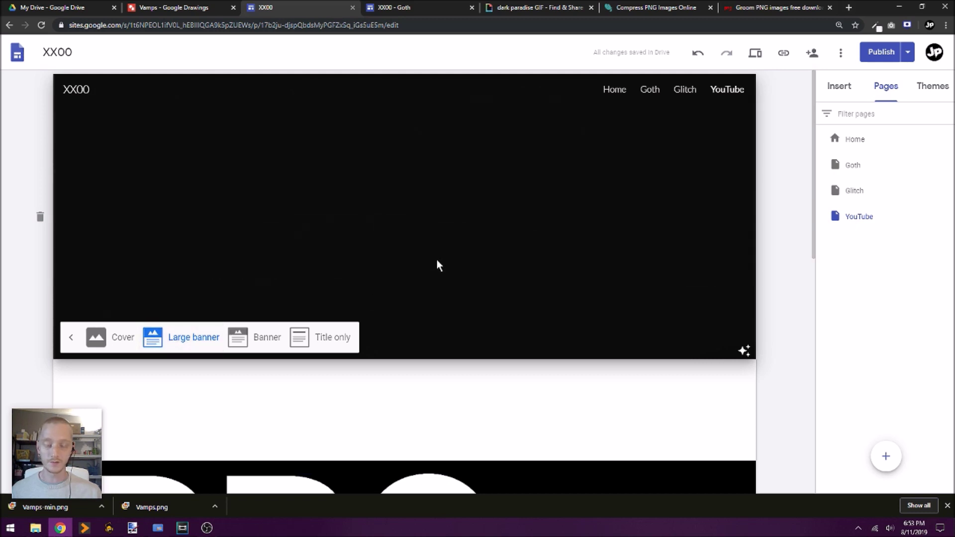
{"action": "left_click", "coordinate": [210, 262]}
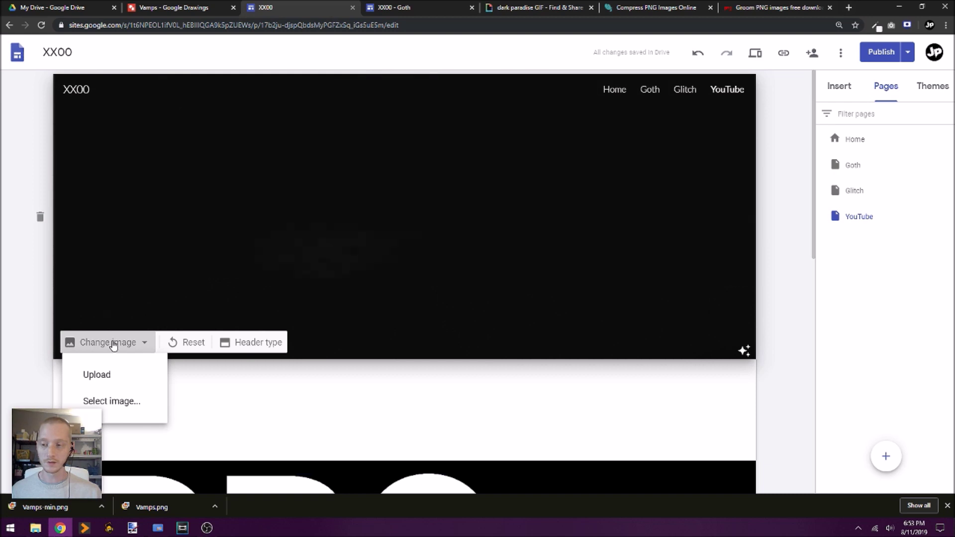
{"action": "left_click", "coordinate": [136, 412]}
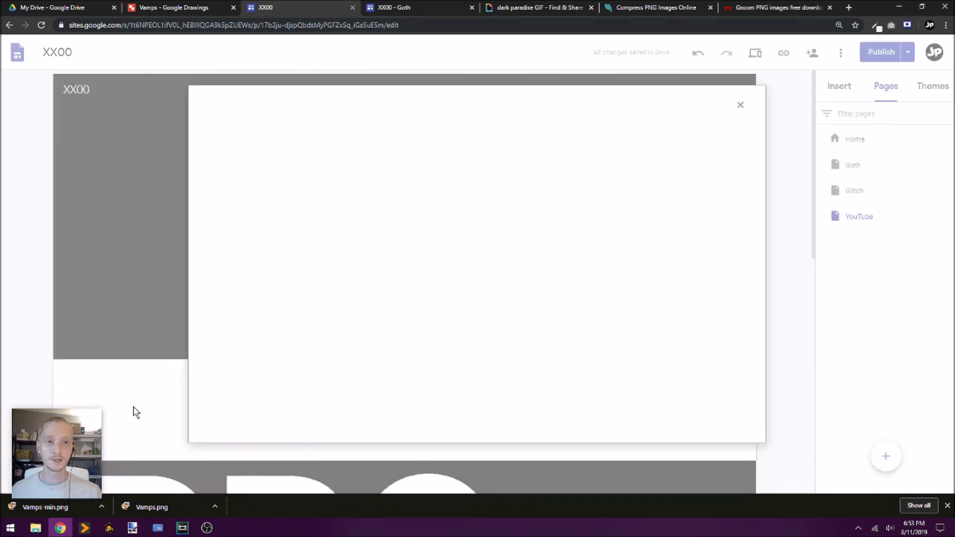
{"action": "left_click", "coordinate": [267, 130]}
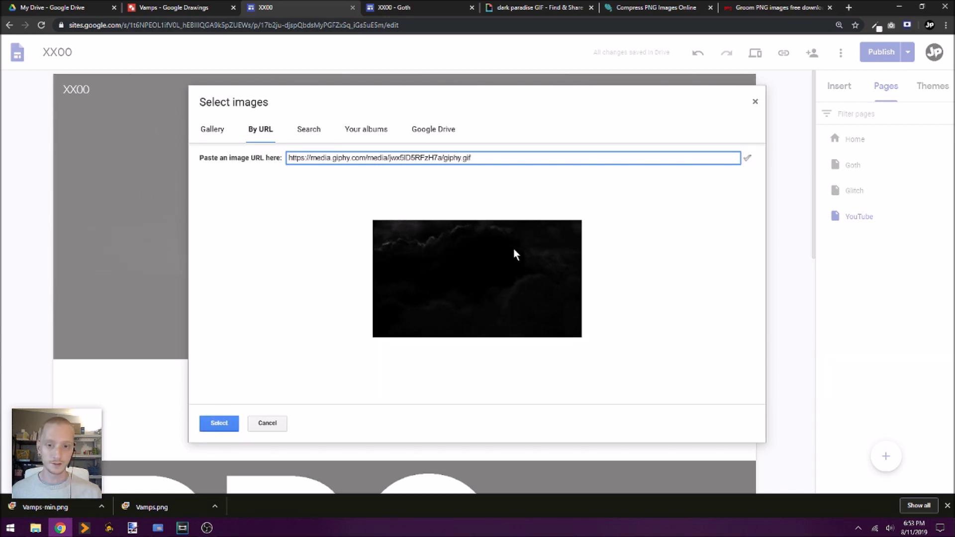
{"action": "left_click", "coordinate": [211, 427]}
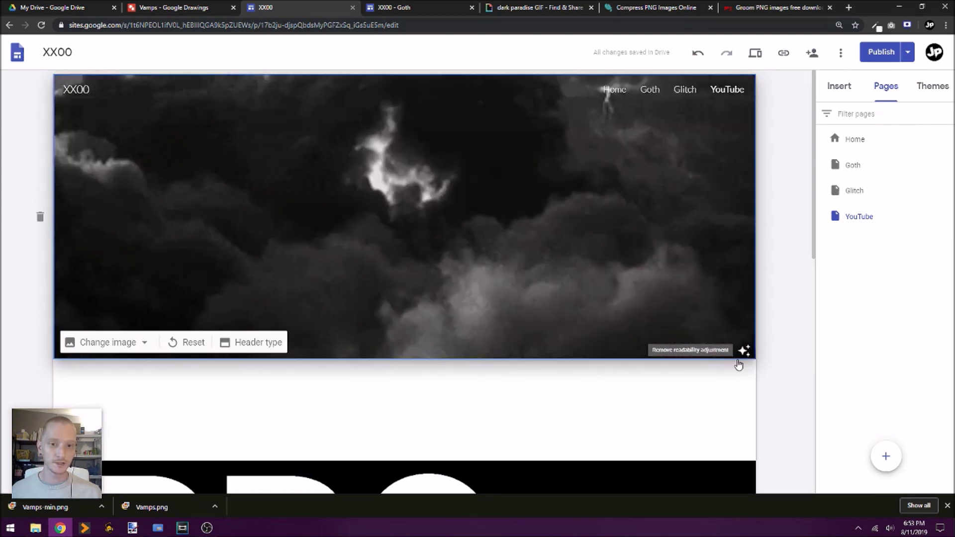
{"action": "left_click", "coordinate": [745, 353]}
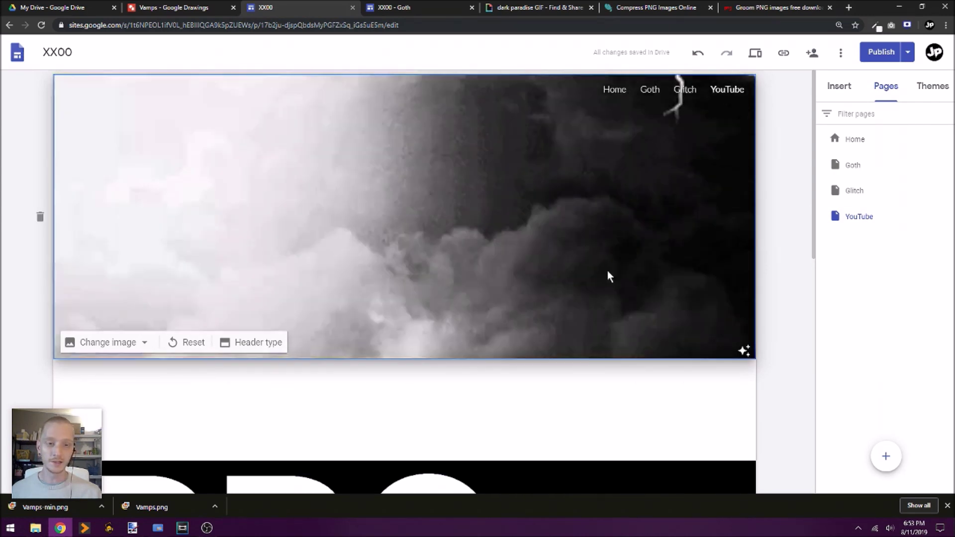
{"action": "left_click", "coordinate": [745, 351]}
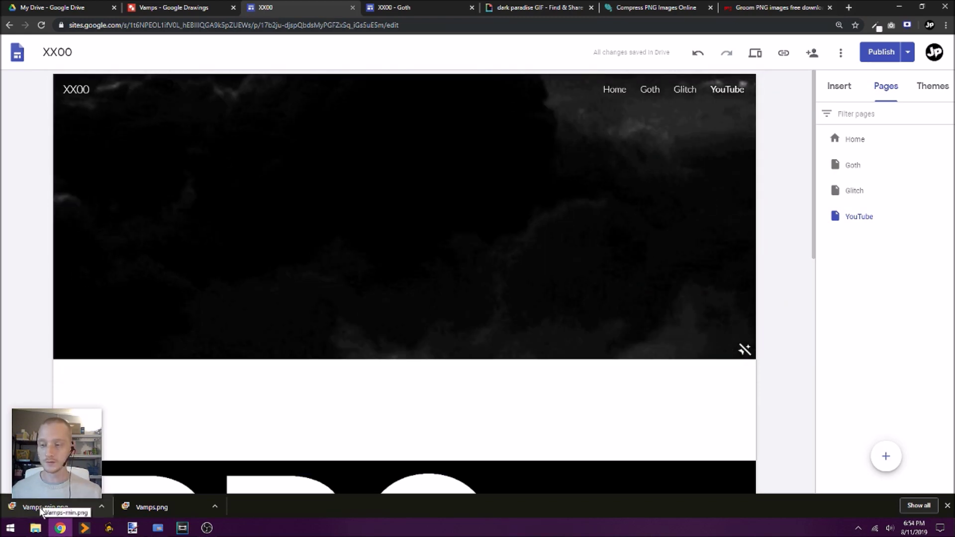
Step: Drop Vamps-min.png from Downloads into the header and stretch it wide across the banner
{"action": "left_click", "coordinate": [41, 509]}
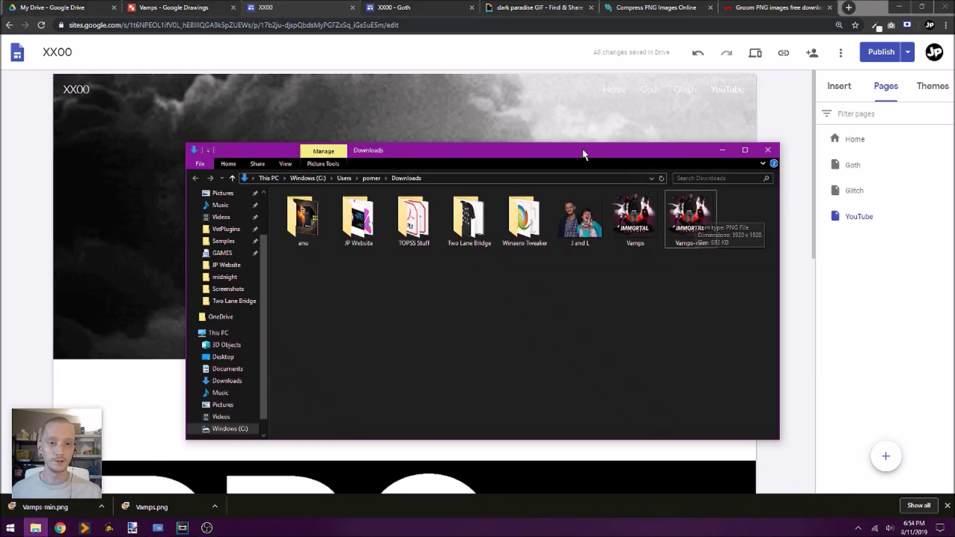
{"action": "left_click_drag", "start_coordinate": [577, 154], "coordinate": [531, 252]}
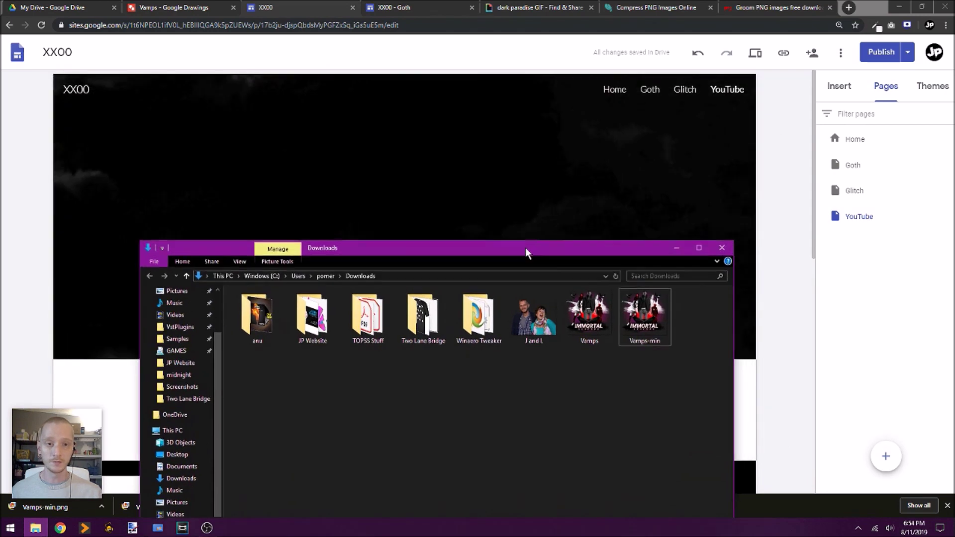
{"action": "mouse_move", "coordinate": [645, 329]}
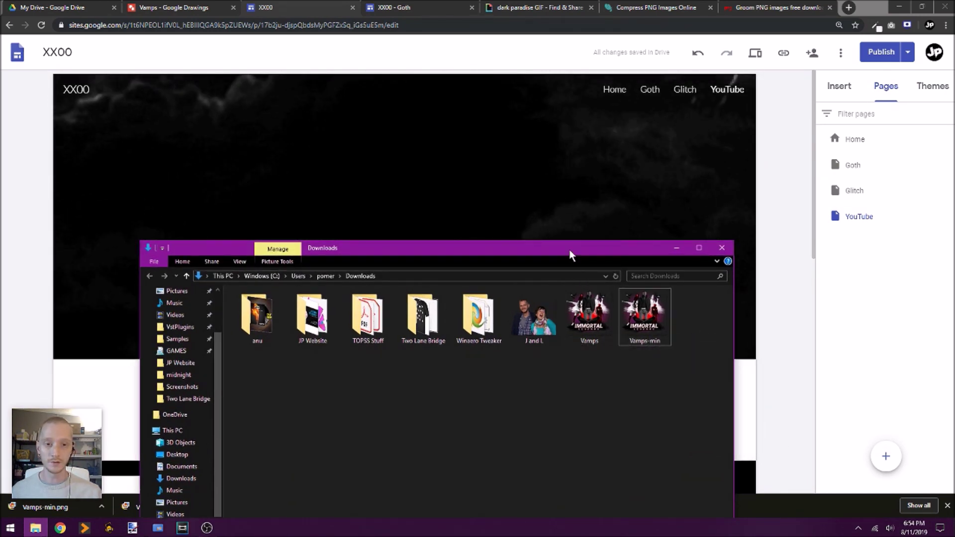
{"action": "left_click_drag", "start_coordinate": [569, 249], "coordinate": [518, 293]}
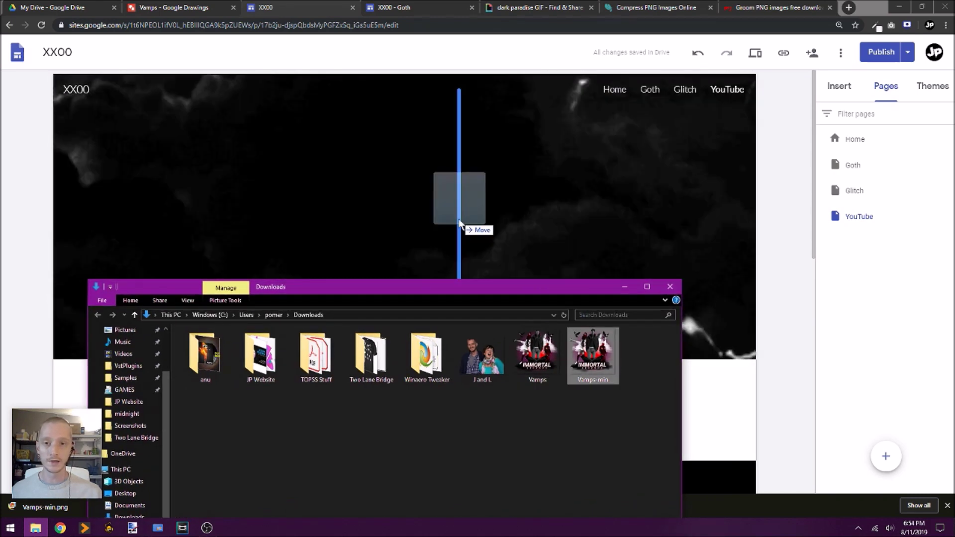
{"action": "left_click_drag", "start_coordinate": [459, 221], "coordinate": [398, 219]}
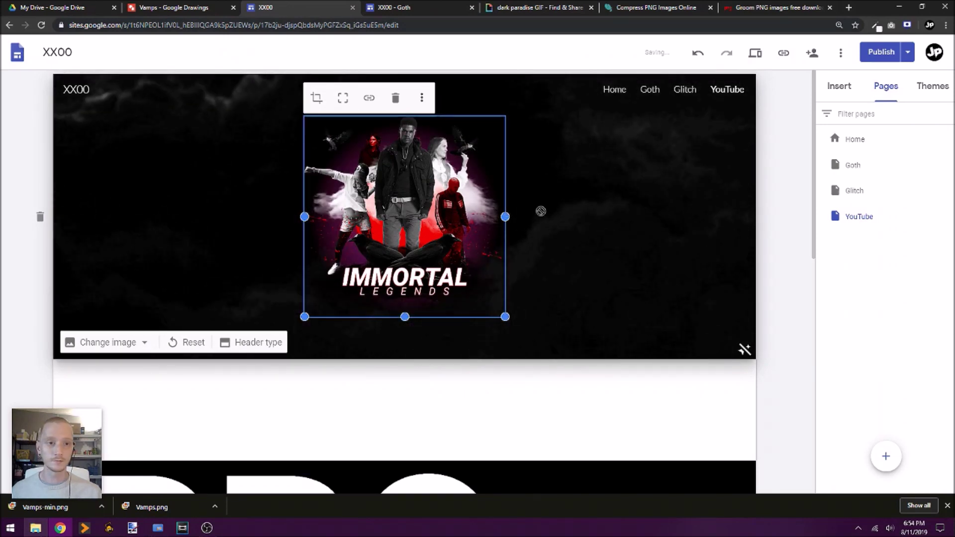
{"action": "left_click_drag", "start_coordinate": [505, 216], "coordinate": [778, 199]}
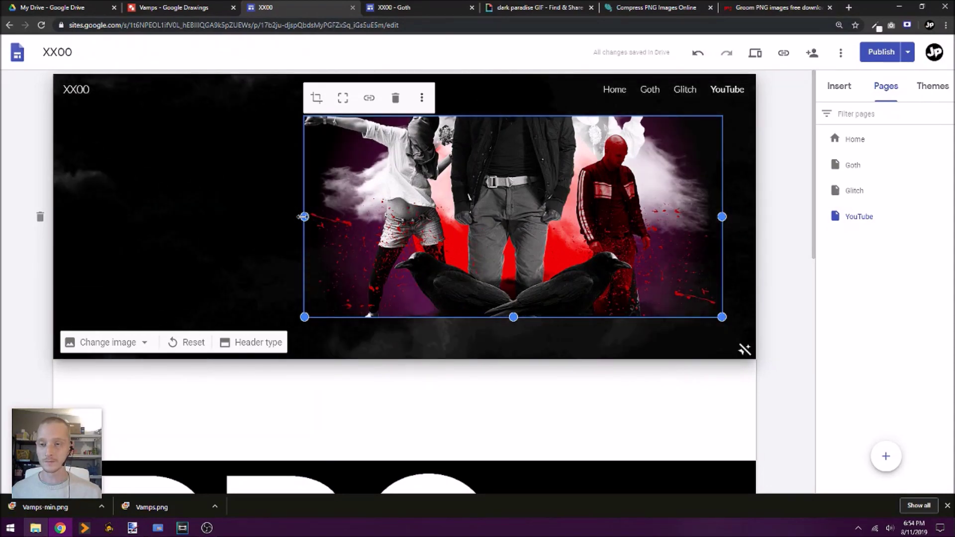
{"action": "left_click_drag", "start_coordinate": [302, 217], "coordinate": [30, 224]}
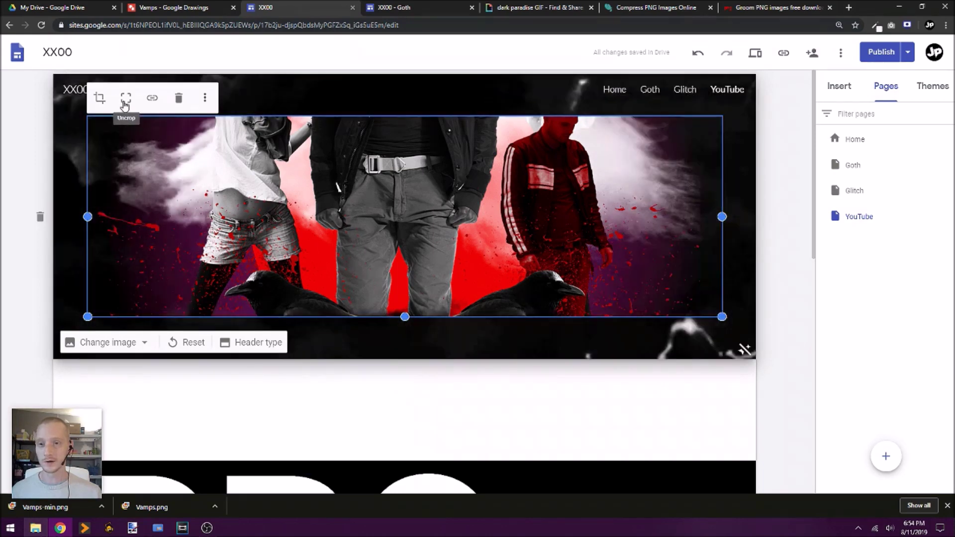
Step: Uncrop the poster image in the header to show the whole picture
{"action": "left_click", "coordinate": [125, 102]}
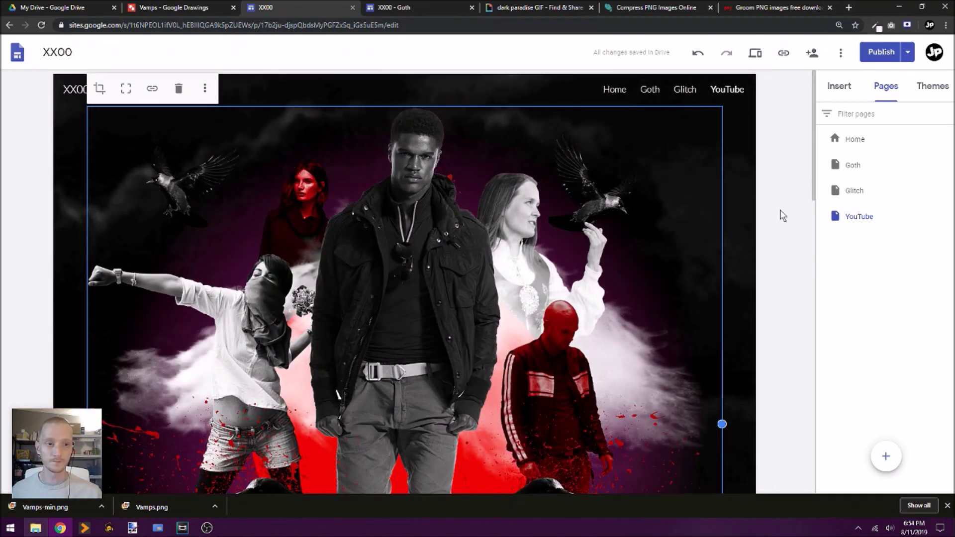
{"action": "left_click", "coordinate": [781, 213]}
{"action": "scroll", "coordinate": [781, 216], "scroll_direction": "down", "scroll_amount": 3}
{"action": "scroll", "coordinate": [781, 215], "scroll_direction": "down", "scroll_amount": 4}
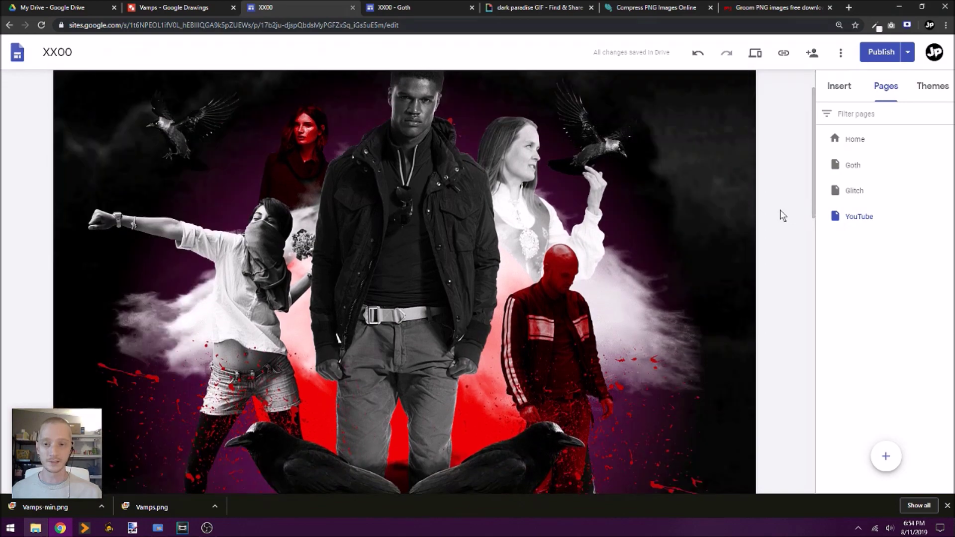
{"action": "scroll", "coordinate": [781, 215], "scroll_direction": "down", "scroll_amount": 1}
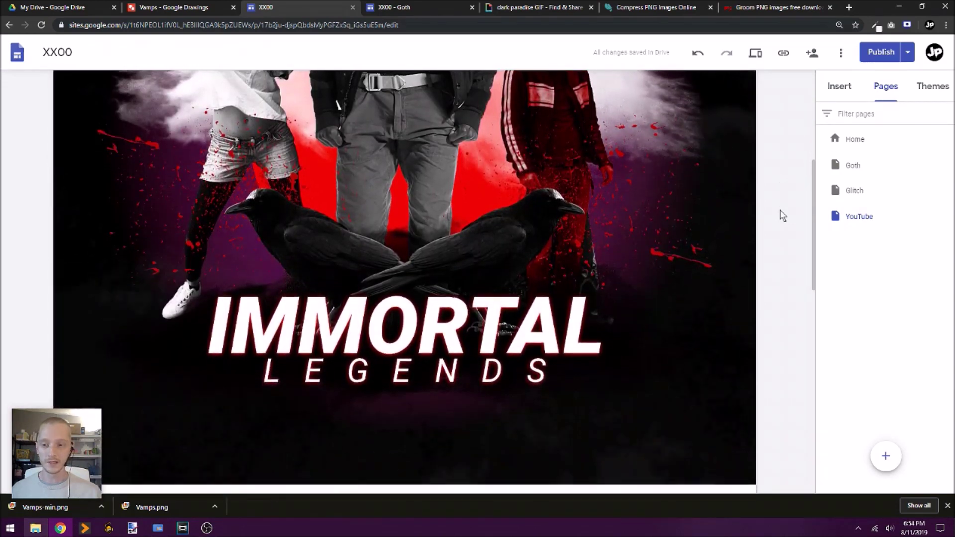
{"action": "scroll", "coordinate": [781, 216], "scroll_direction": "up", "scroll_amount": 4}
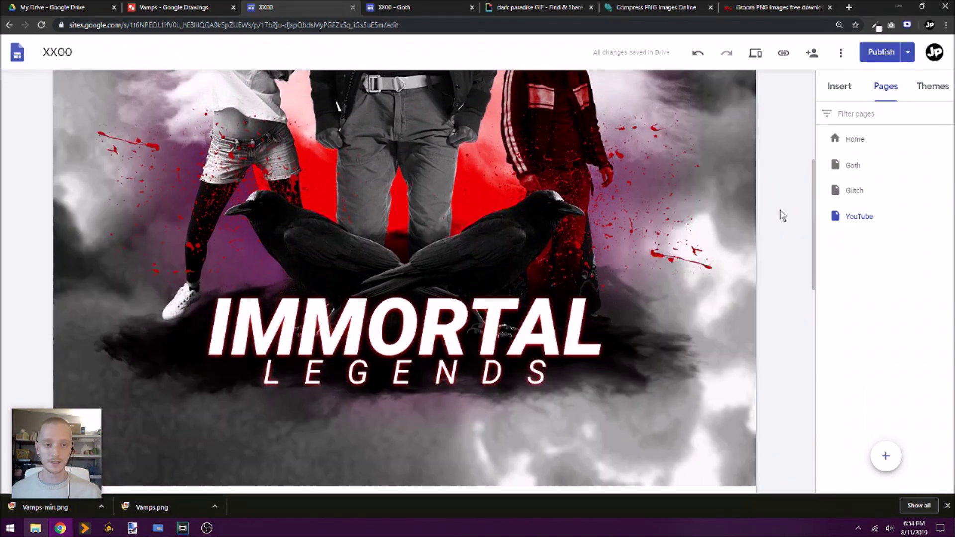
{"action": "scroll", "coordinate": [781, 215], "scroll_direction": "up", "scroll_amount": 2}
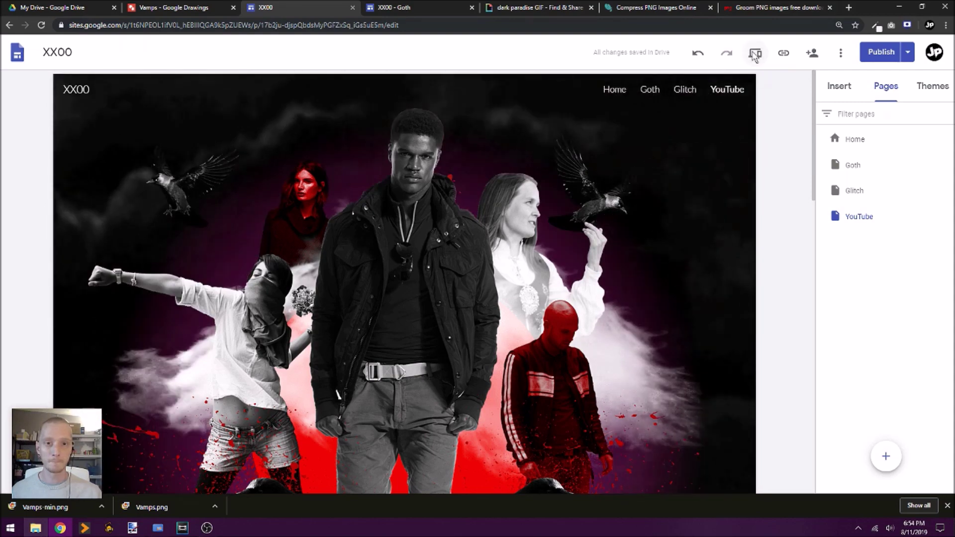
Step: Preview the YouTube page at desktop, phone, tablet, then phone width again
{"action": "left_click", "coordinate": [755, 54]}
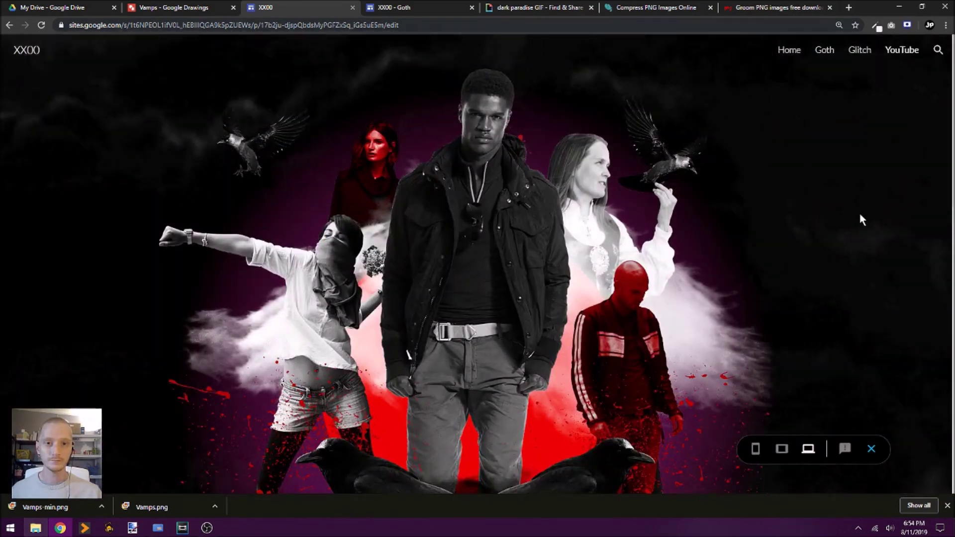
{"action": "scroll", "coordinate": [861, 217], "scroll_direction": "down", "scroll_amount": 5}
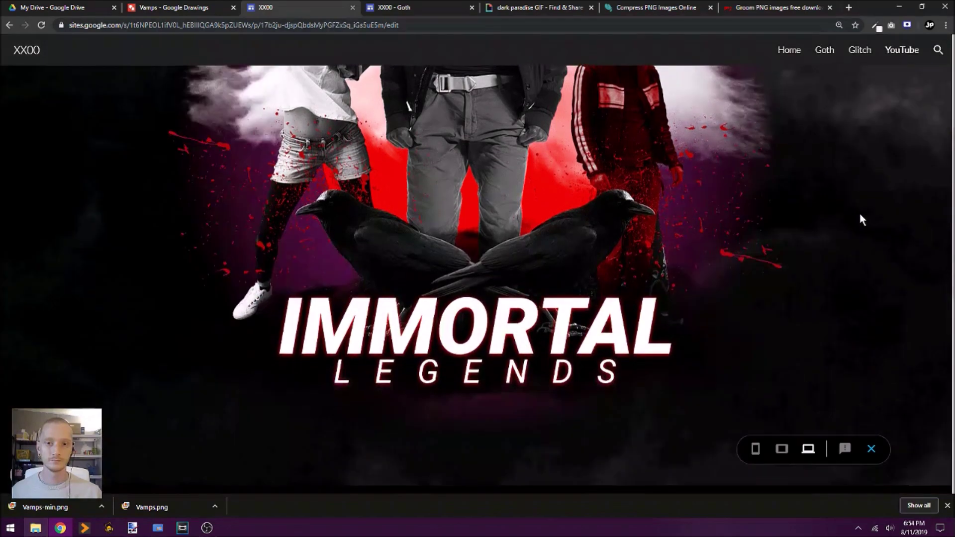
{"action": "scroll", "coordinate": [863, 220], "scroll_direction": "up", "scroll_amount": 5}
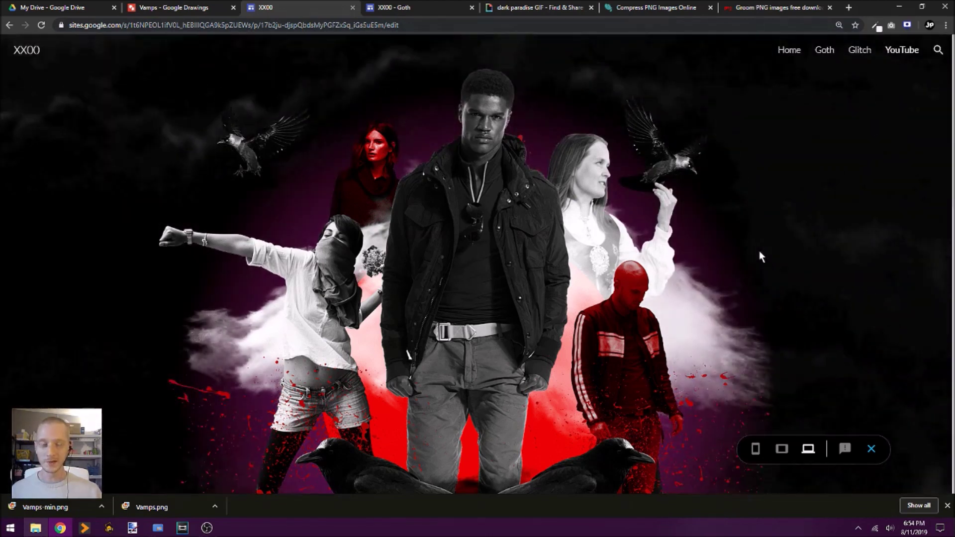
{"action": "scroll", "coordinate": [759, 250], "scroll_direction": "down", "scroll_amount": 2}
{"action": "left_click", "coordinate": [755, 450]}
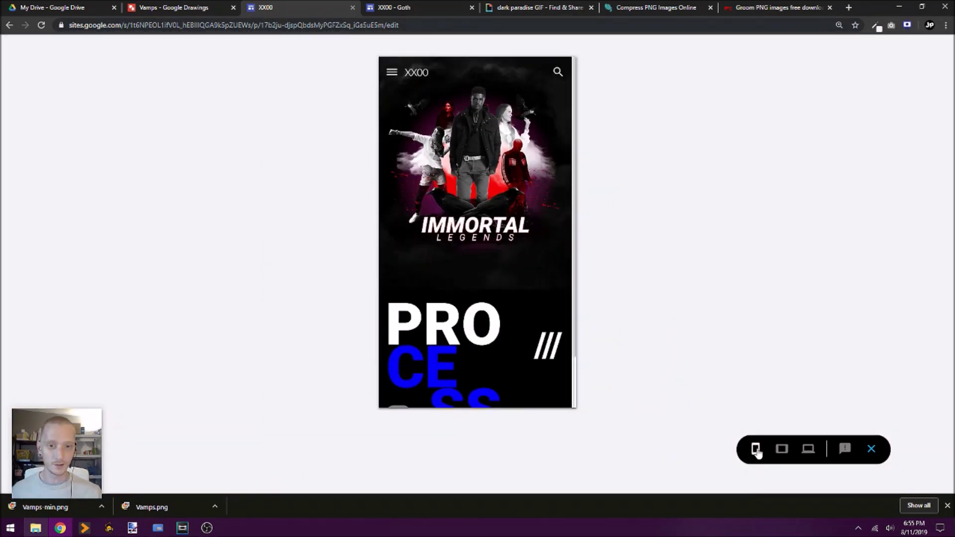
{"action": "left_click", "coordinate": [788, 456]}
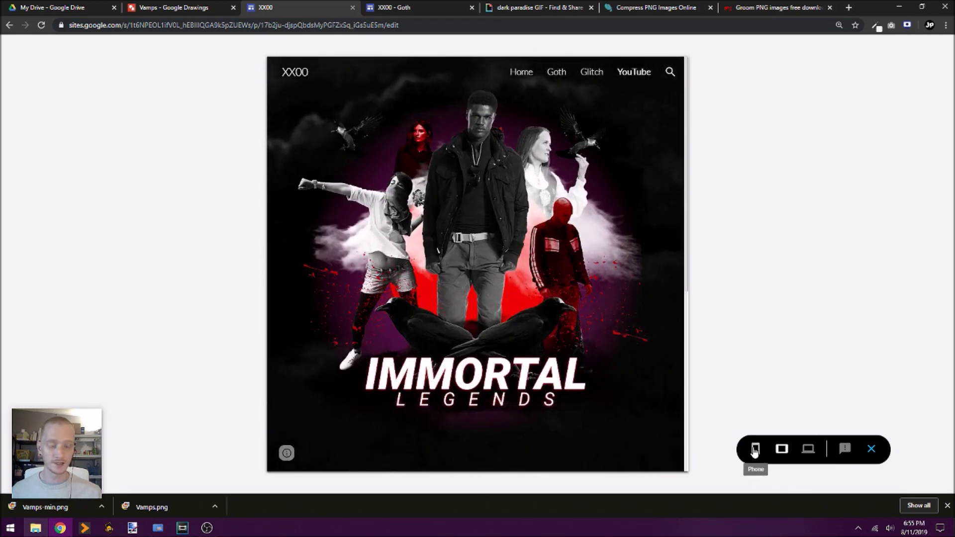
{"action": "left_click", "coordinate": [755, 451]}
{"action": "scroll", "coordinate": [499, 201], "scroll_direction": "down", "scroll_amount": 1}
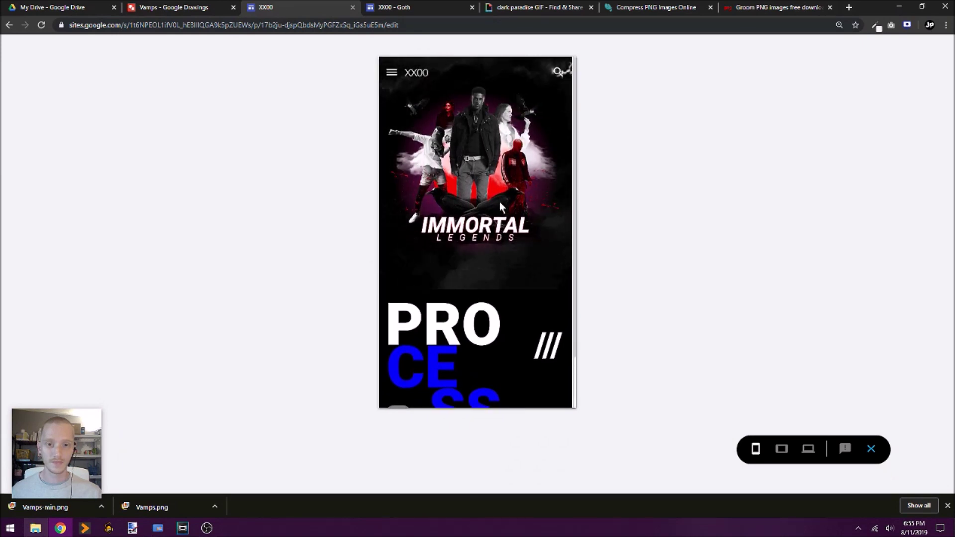
Step: Exit the preview, glance at the Goth page, and nudge the UNDYING graphic in the Vamps drawing
{"action": "left_click", "coordinate": [872, 448]}
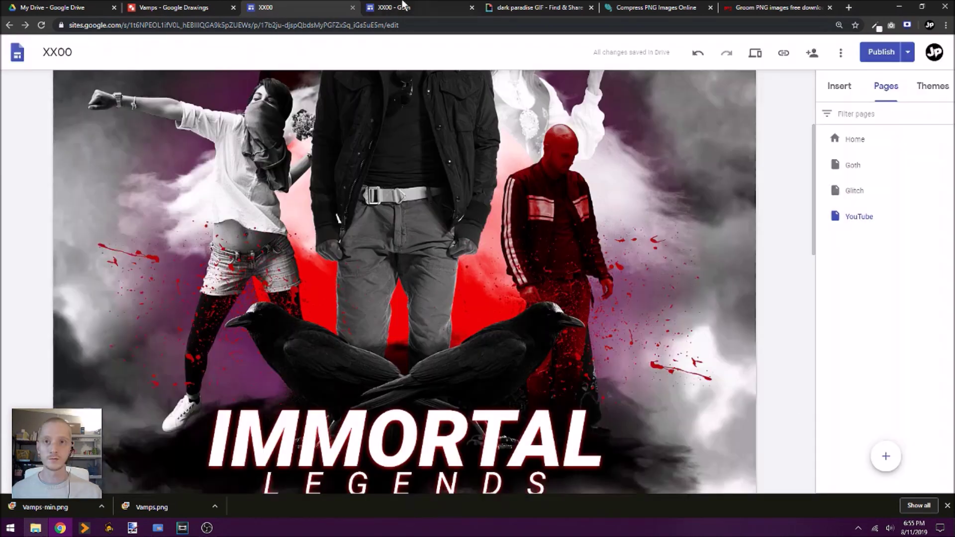
{"action": "left_click", "coordinate": [403, 6]}
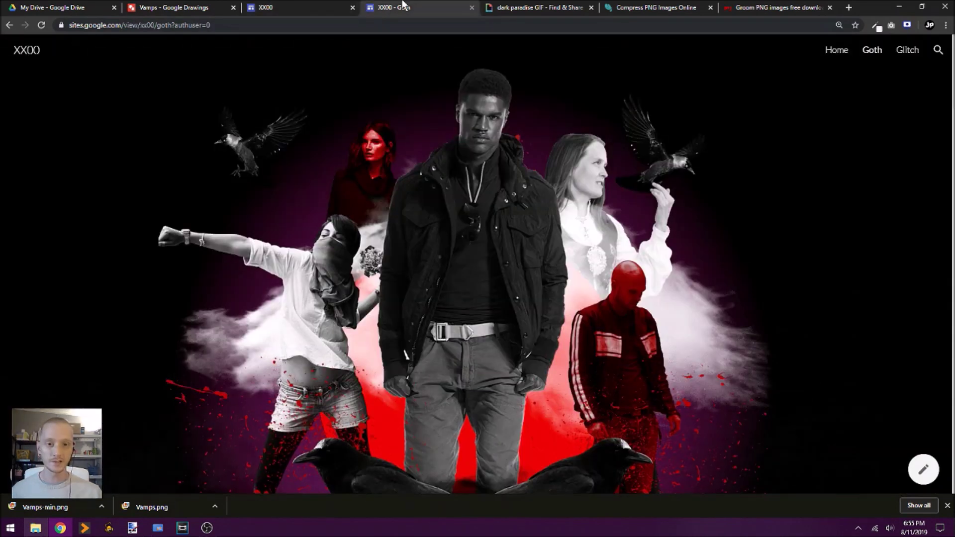
{"action": "left_click", "coordinate": [152, 7]}
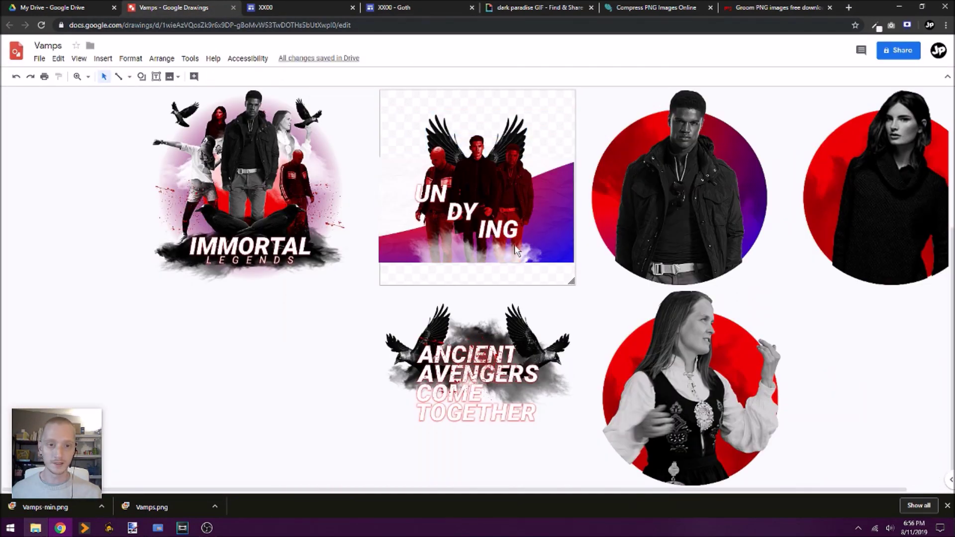
{"action": "left_click_drag", "start_coordinate": [514, 244], "coordinate": [518, 244]}
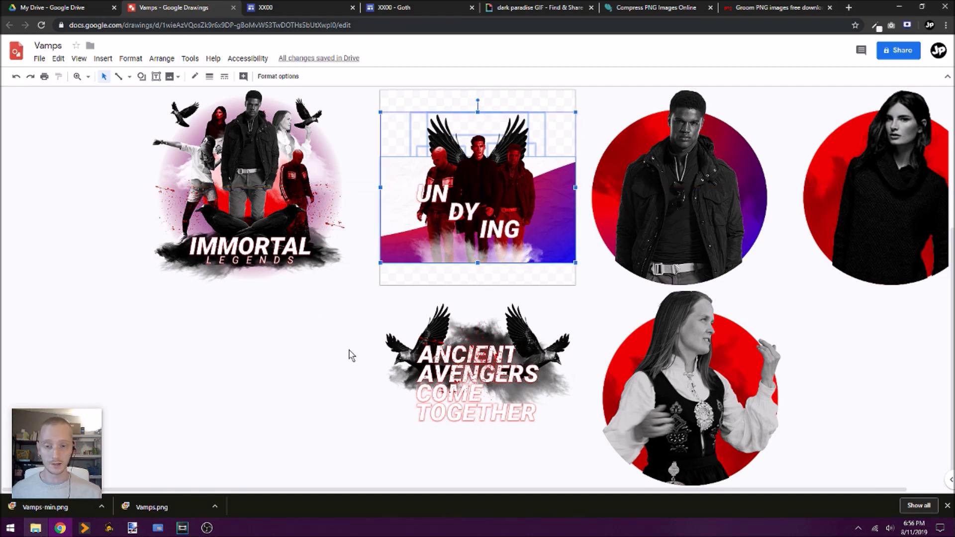
{"action": "key", "text": "Escape"}
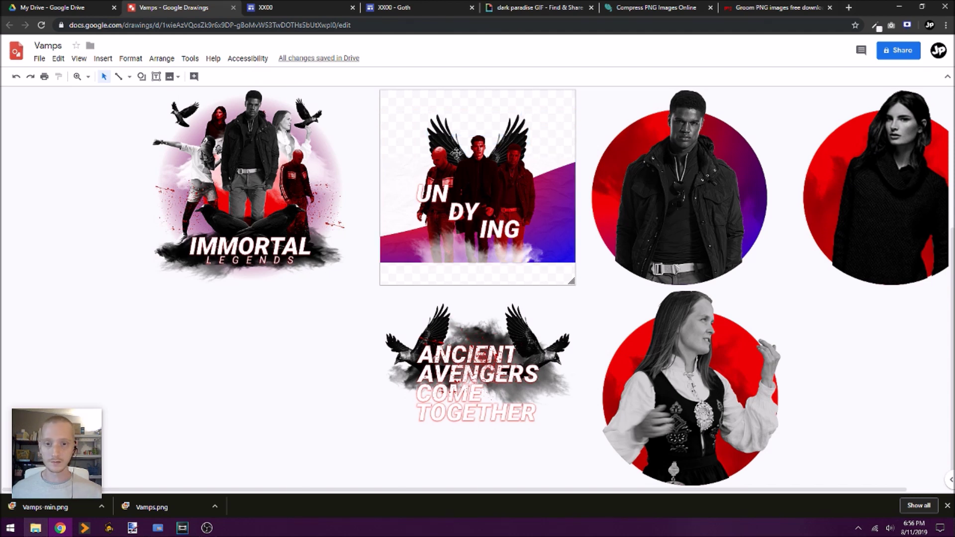
Step: Download the Vamps drawing as a PNG image (.png)
{"action": "left_click", "coordinate": [39, 58]}
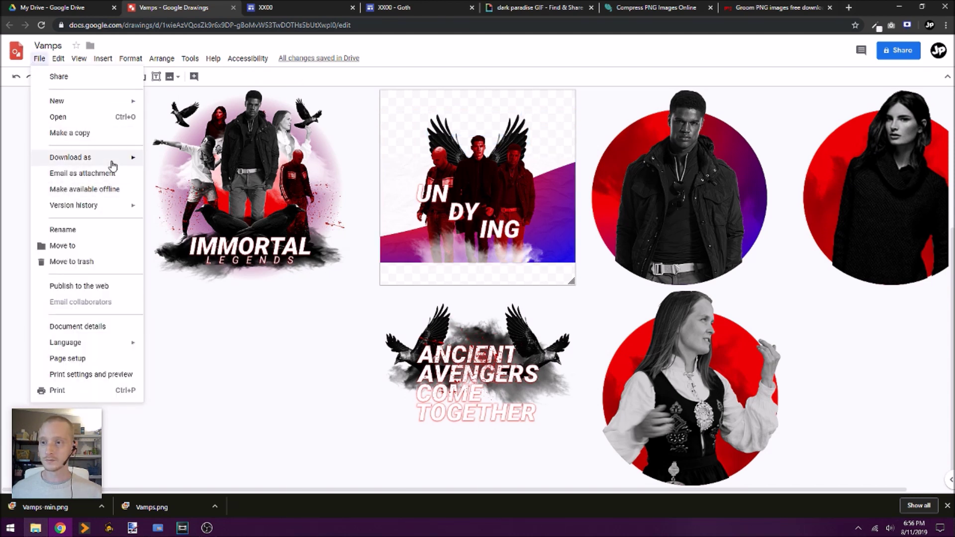
{"action": "mouse_move", "coordinate": [113, 158]}
{"action": "left_click", "coordinate": [212, 195]}
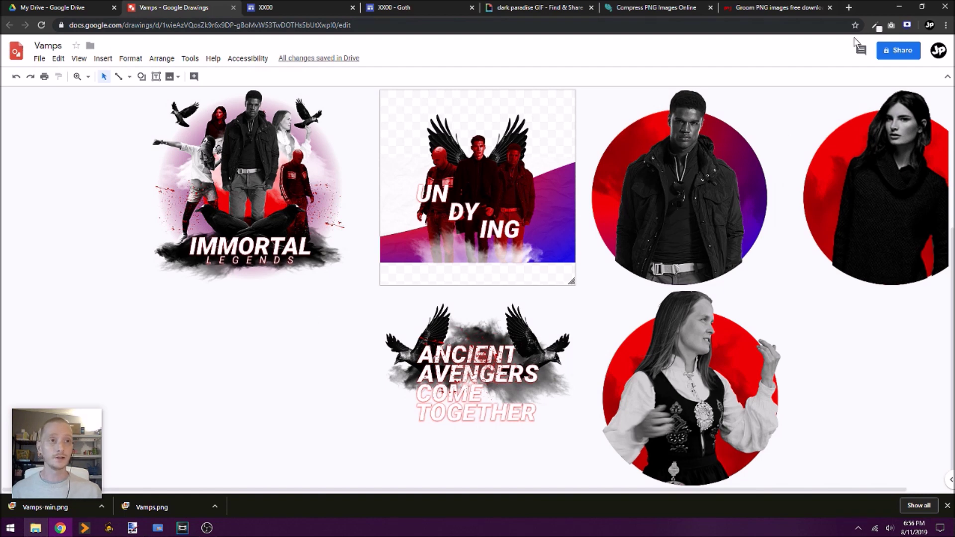
{"action": "left_click", "coordinate": [851, 7]}
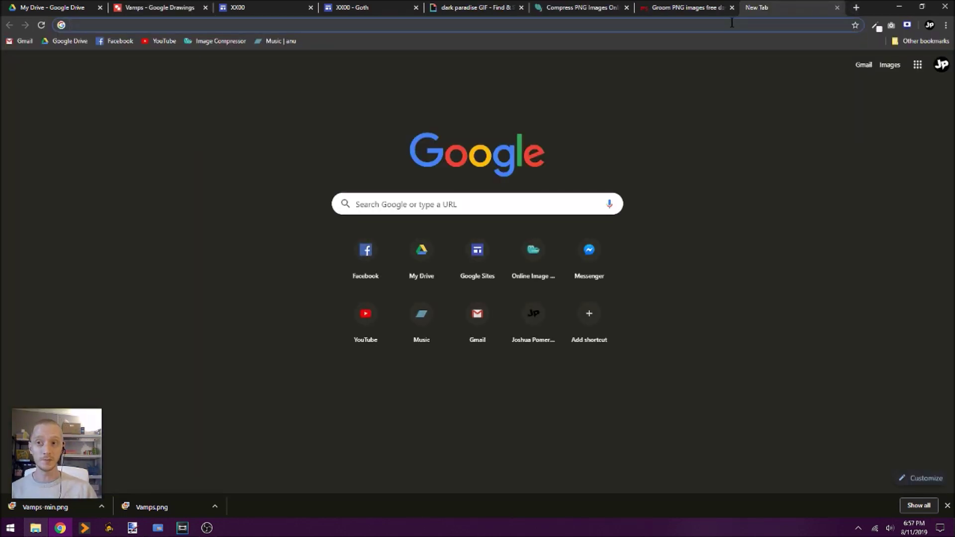
Step: Load Photopea in the new tab by entering 'ph' in the address bar
{"action": "type", "text": "photopea.com"}
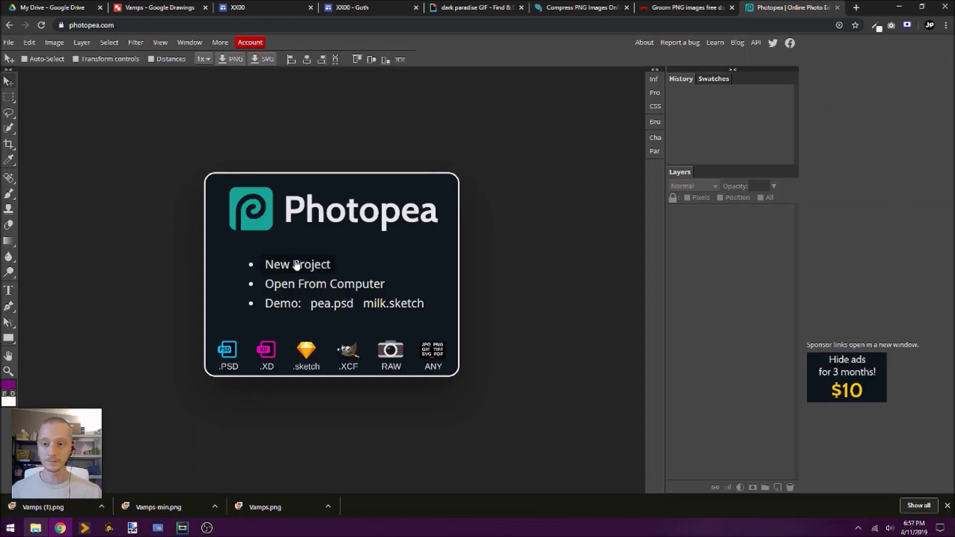
Step: Open Vamps (1) in Photopea, trim its transparent edges, and export it as a PNG
{"action": "left_click", "coordinate": [305, 289]}
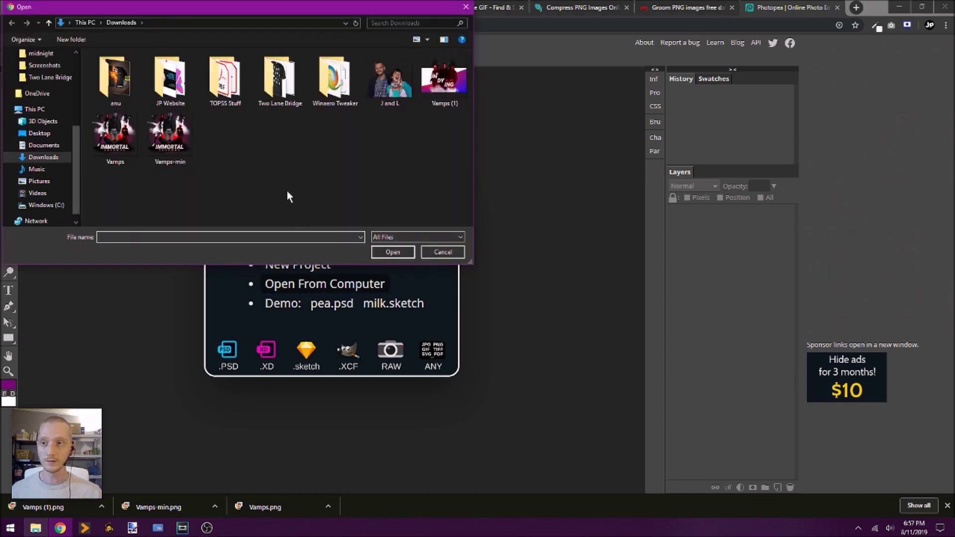
{"action": "double_click", "coordinate": [444, 80]}
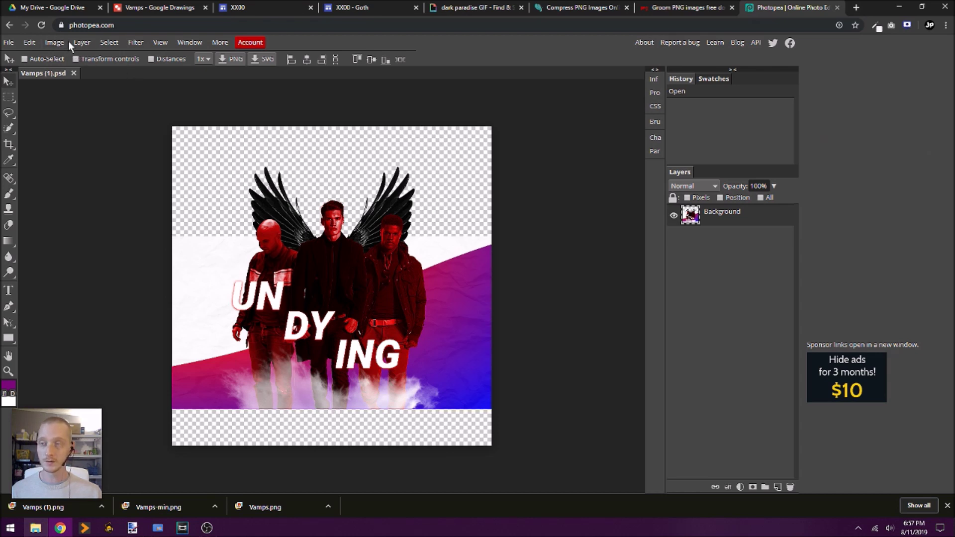
{"action": "left_click", "coordinate": [50, 44]}
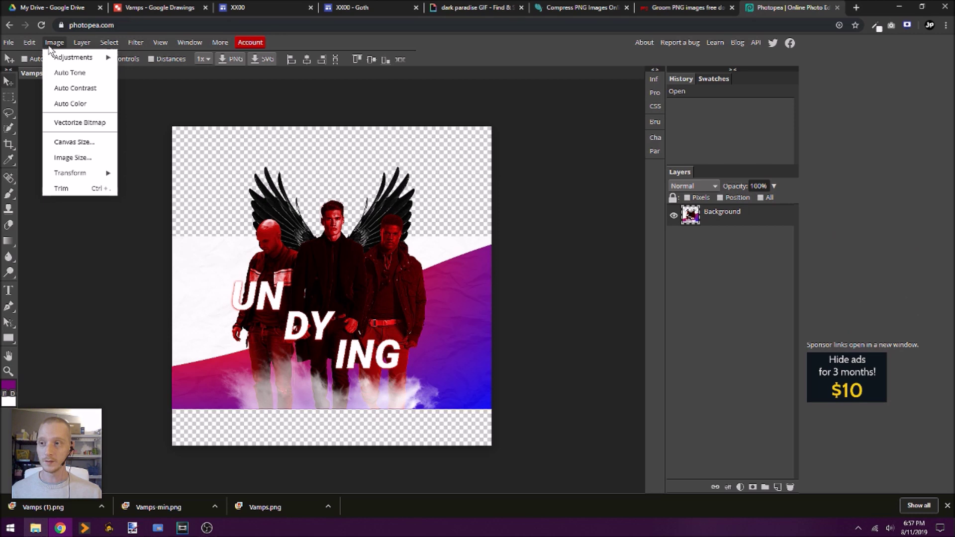
{"action": "left_click", "coordinate": [75, 192]}
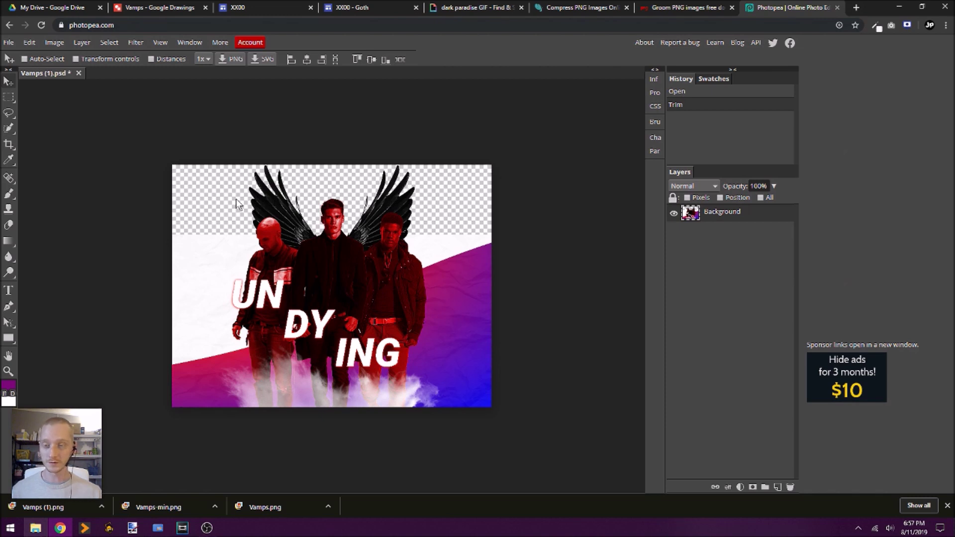
{"action": "left_click", "coordinate": [229, 62]}
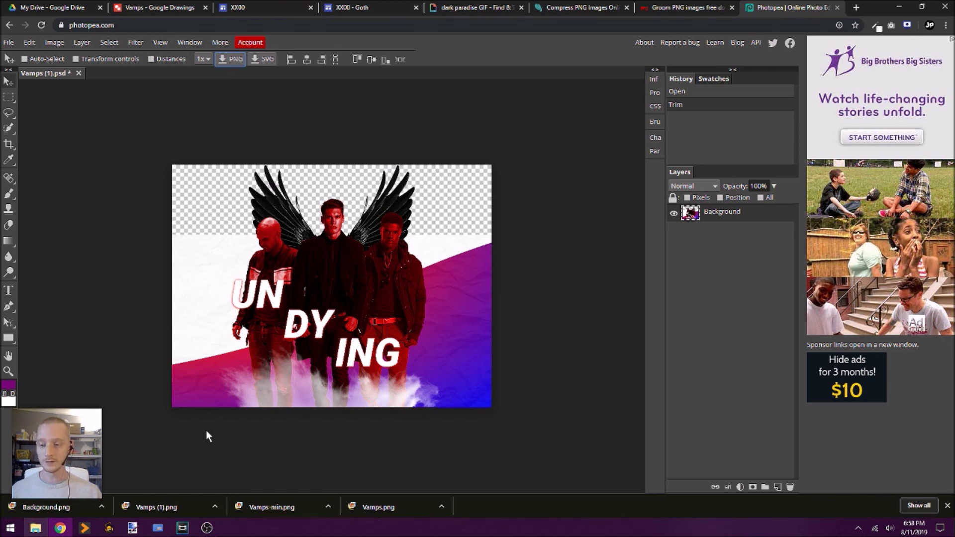
{"action": "left_click", "coordinate": [159, 508]}
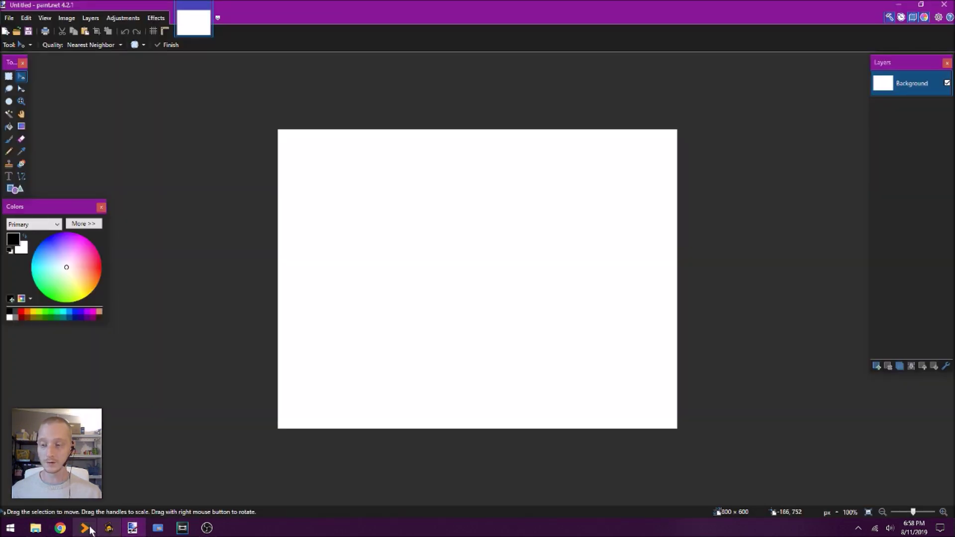
{"action": "left_click", "coordinate": [56, 530]}
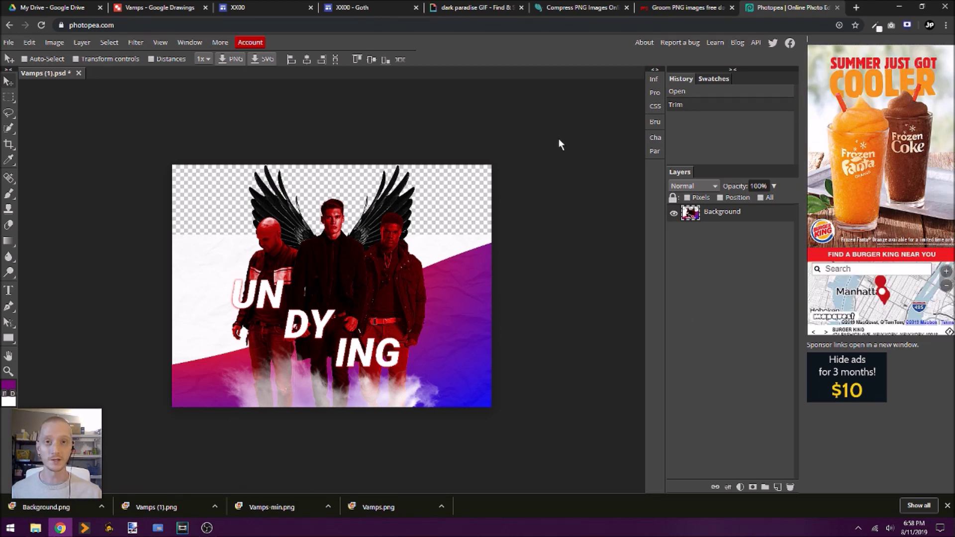
Step: Compress Background.png by 68% on compresspng.com and download the Background-min result
{"action": "left_click", "coordinate": [585, 4]}
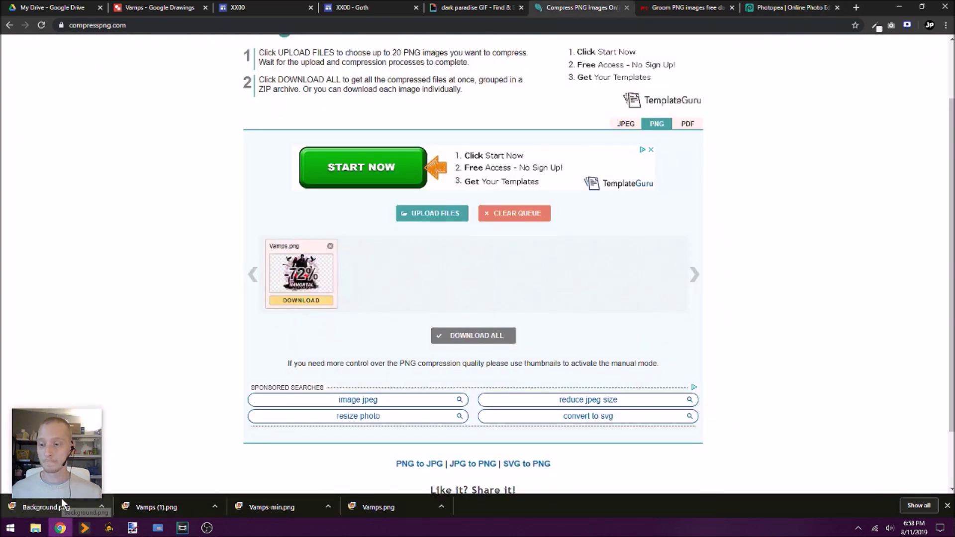
{"action": "left_click_drag", "start_coordinate": [63, 517], "coordinate": [446, 265]}
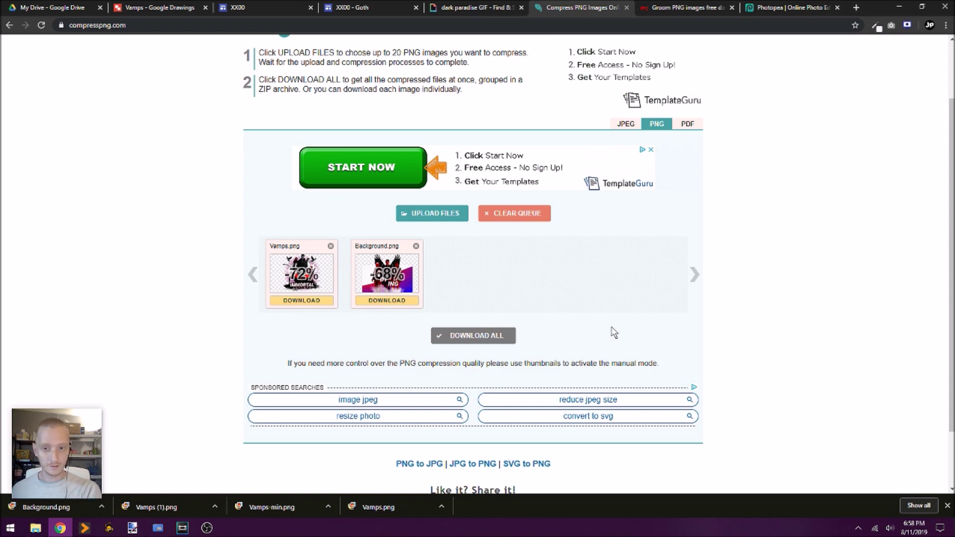
{"action": "left_click", "coordinate": [388, 300]}
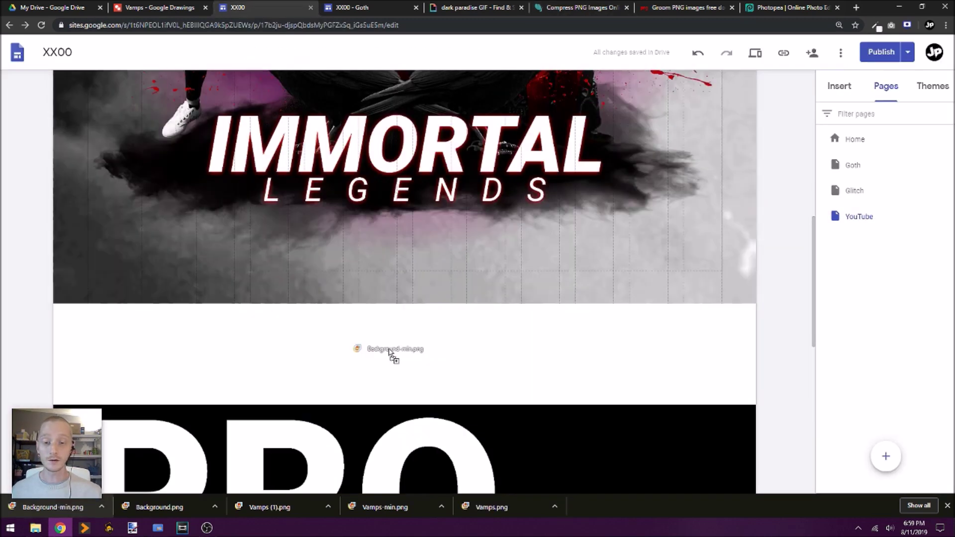
{"action": "left_click_drag", "start_coordinate": [390, 355], "coordinate": [432, 355]}
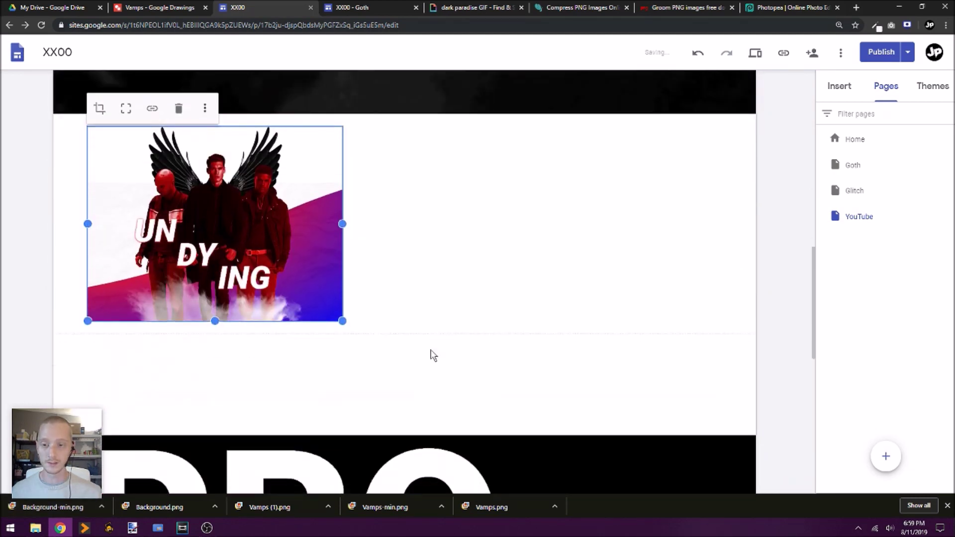
Step: Widen the UNDYING image across the YouTube page and reset its crop to show it fully
{"action": "left_click_drag", "start_coordinate": [342, 223], "coordinate": [780, 264]}
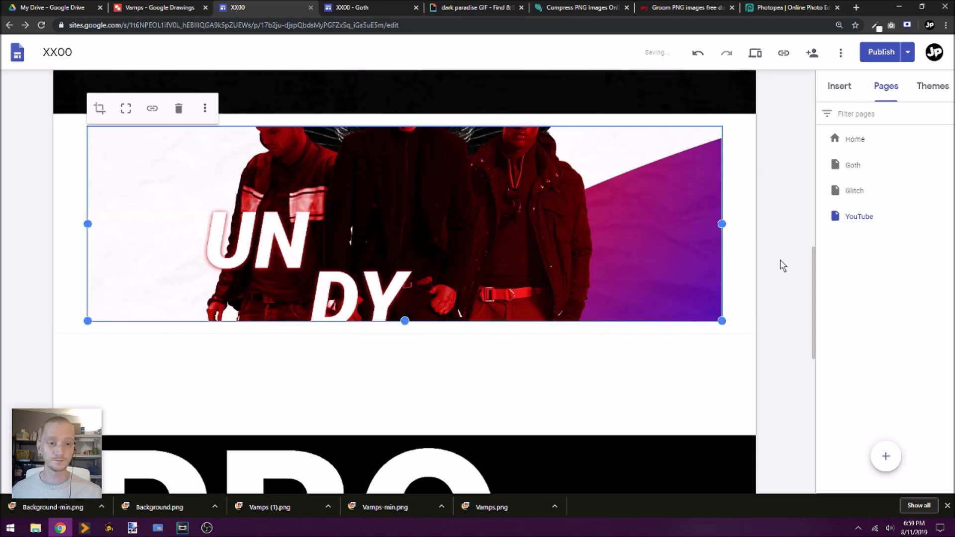
{"action": "left_click", "coordinate": [126, 108]}
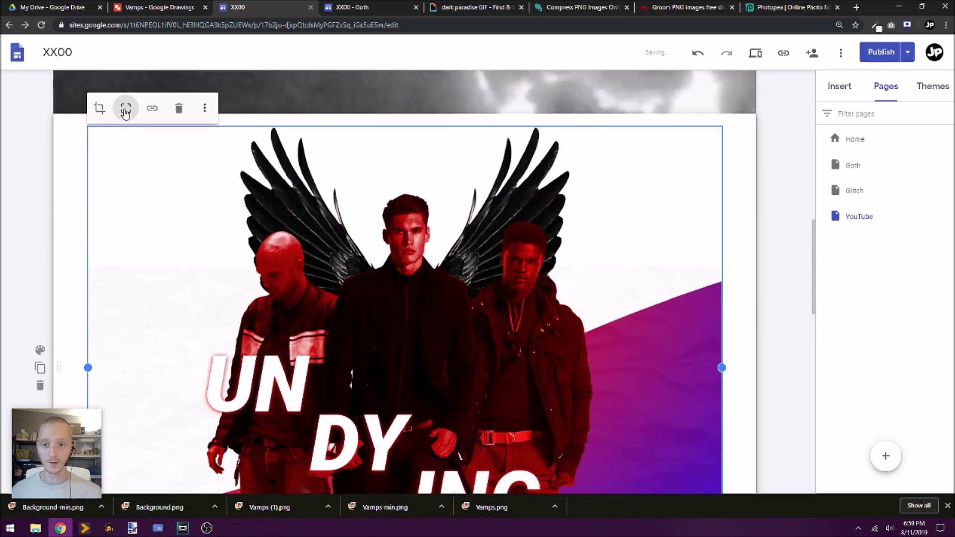
{"action": "left_click", "coordinate": [804, 187]}
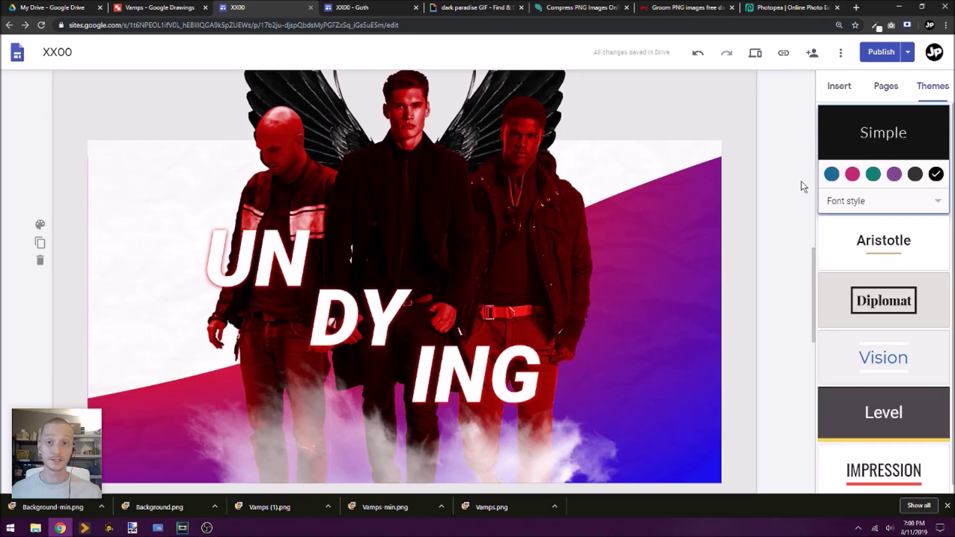
{"action": "left_click", "coordinate": [356, 14]}
{"action": "scroll", "coordinate": [621, 208], "scroll_direction": "down", "scroll_amount": 5}
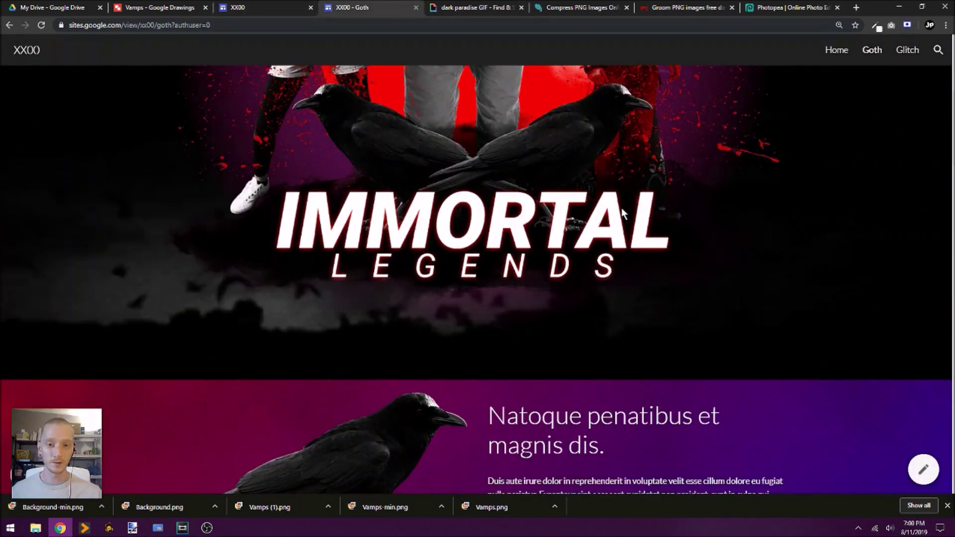
{"action": "scroll", "coordinate": [621, 208], "scroll_direction": "down", "scroll_amount": 6}
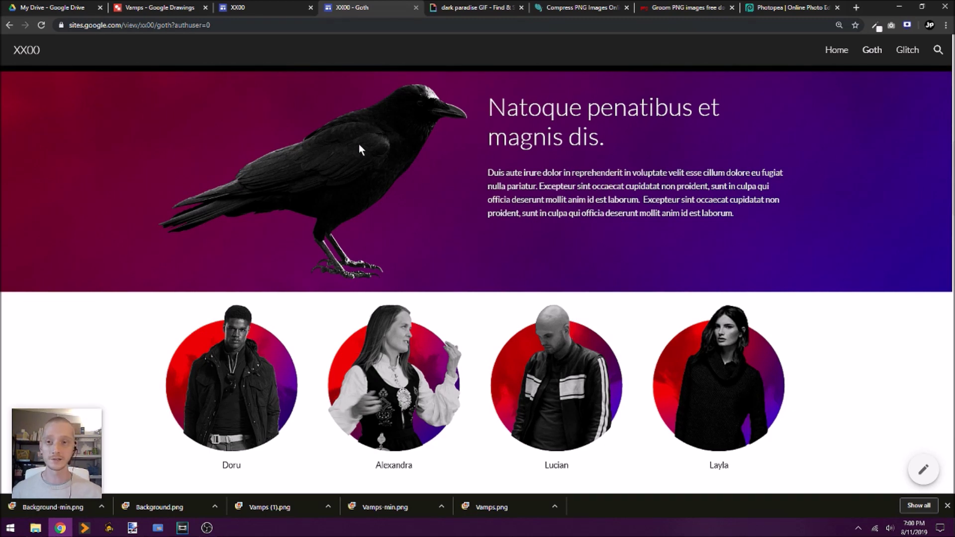
{"action": "scroll", "coordinate": [359, 144], "scroll_direction": "down", "scroll_amount": 3}
{"action": "left_click", "coordinate": [267, 11]}
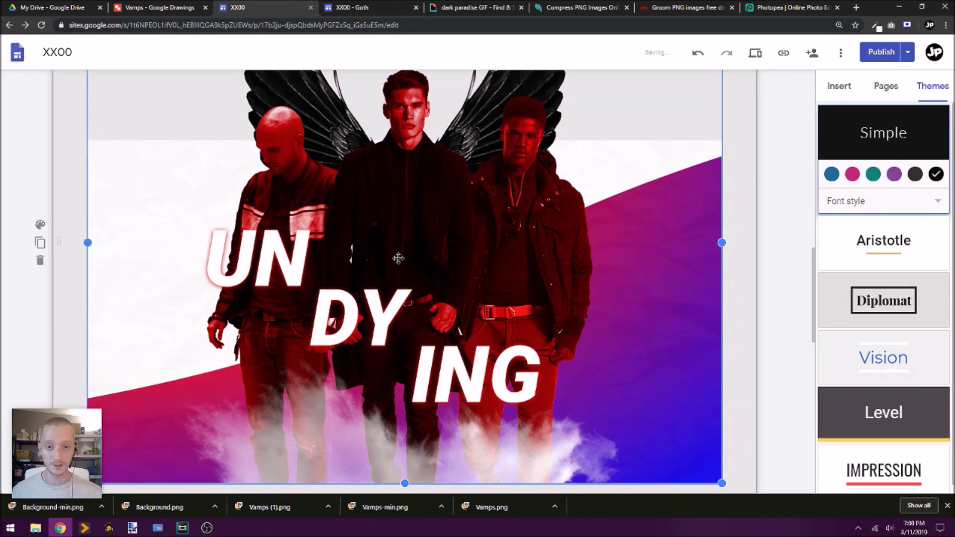
Step: Check the UNDYING image's Replace image option without changing it, then return to the published Goth page
{"action": "left_click", "coordinate": [208, 85]}
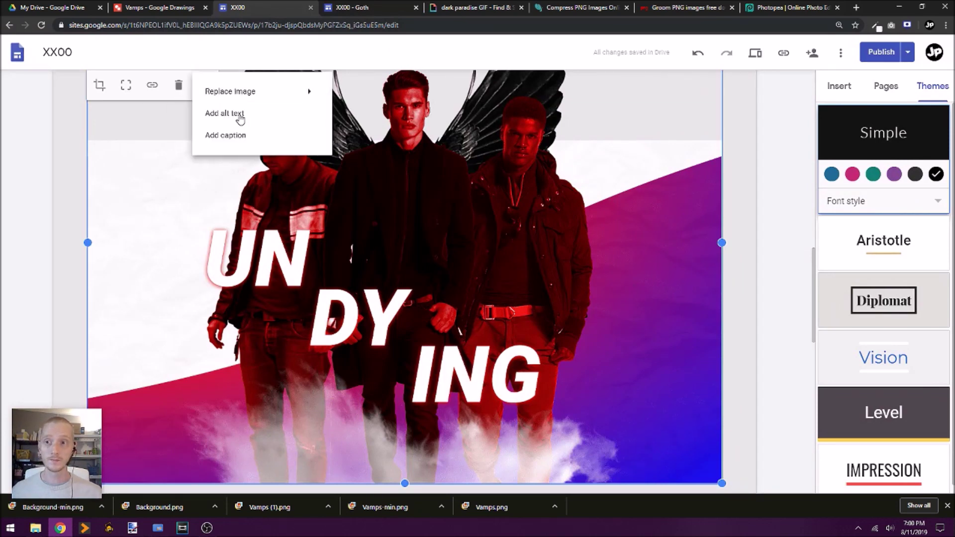
{"action": "mouse_move", "coordinate": [284, 88]}
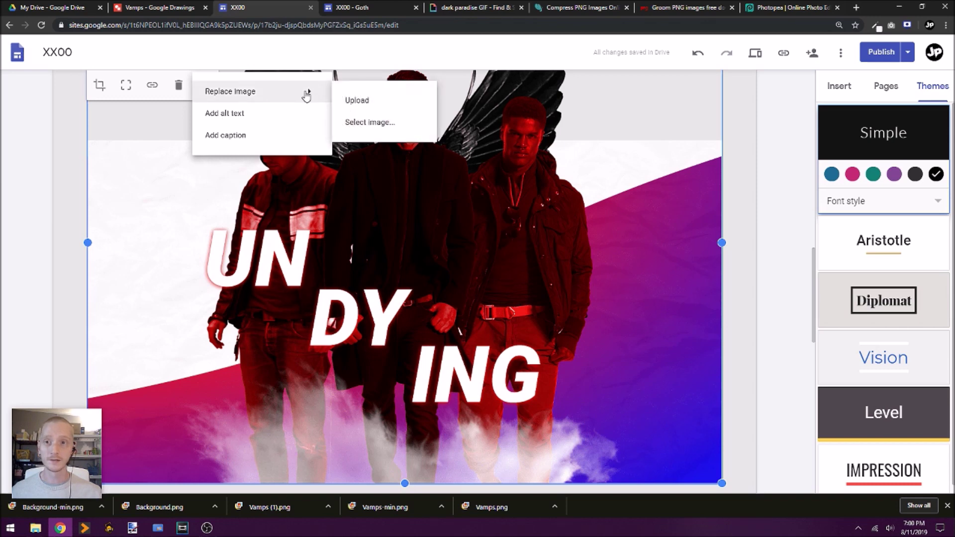
{"action": "left_click", "coordinate": [772, 244]}
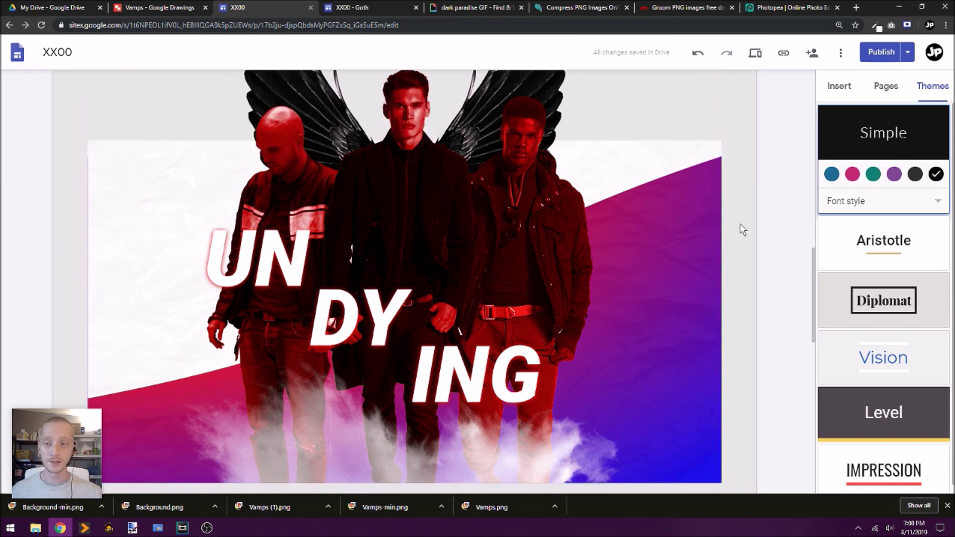
{"action": "scroll", "coordinate": [665, 213], "scroll_direction": "down", "scroll_amount": 2}
{"action": "scroll", "coordinate": [665, 213], "scroll_direction": "up", "scroll_amount": 4}
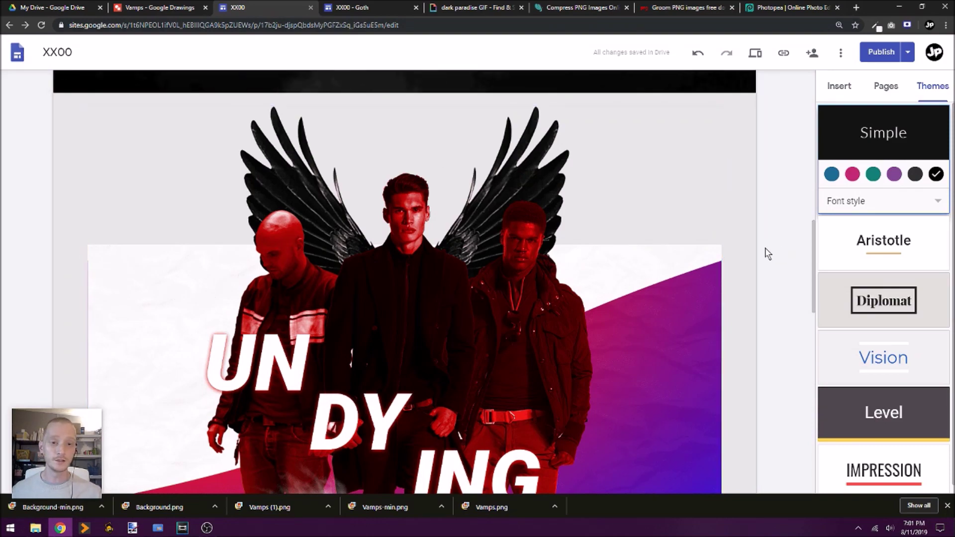
{"action": "scroll", "coordinate": [767, 252], "scroll_direction": "up", "scroll_amount": 1}
{"action": "scroll", "coordinate": [768, 254], "scroll_direction": "up", "scroll_amount": 8}
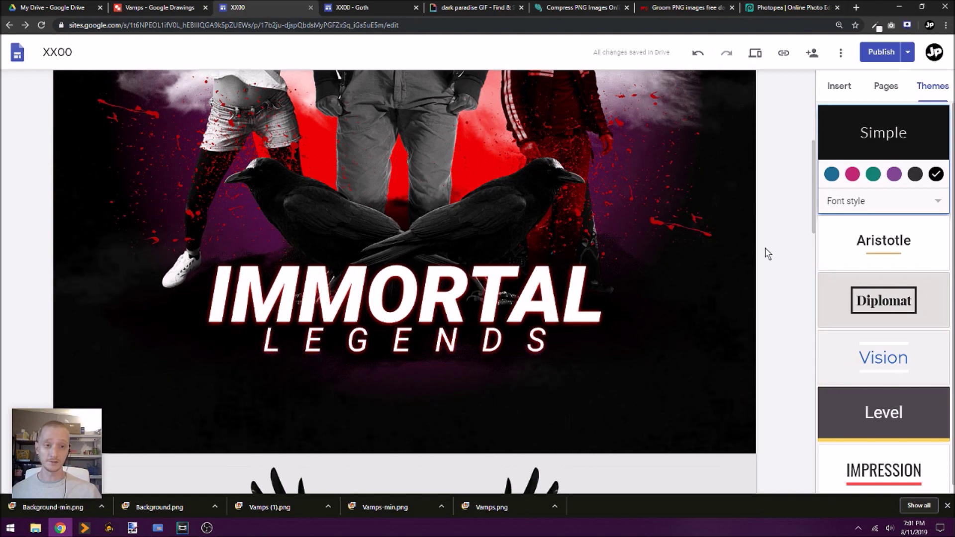
{"action": "scroll", "coordinate": [768, 254], "scroll_direction": "up", "scroll_amount": 3}
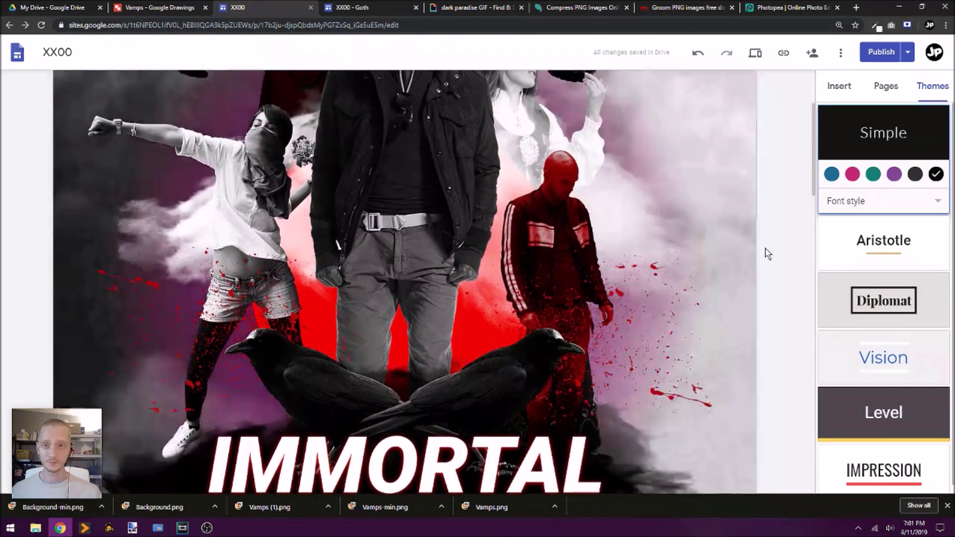
{"action": "left_click", "coordinate": [371, 7]}
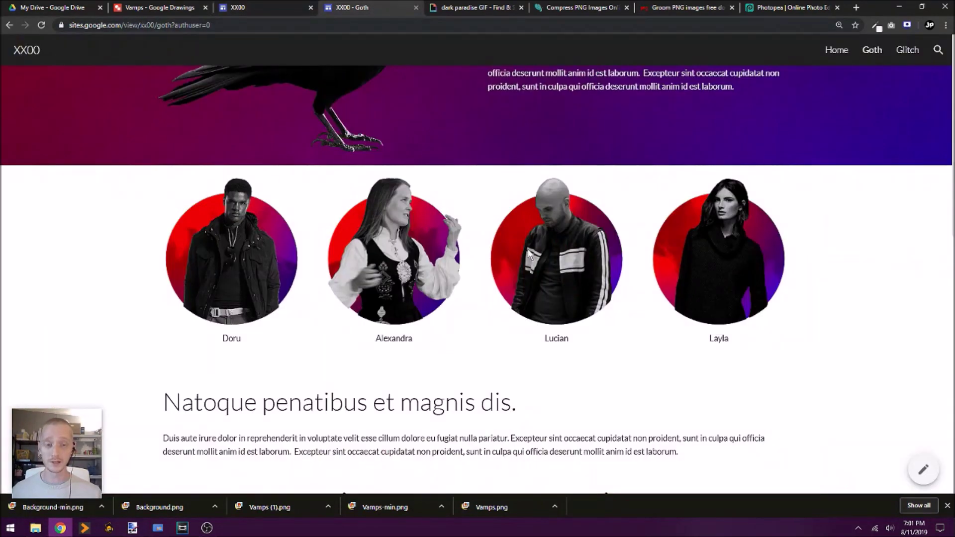
{"action": "scroll", "coordinate": [528, 251], "scroll_direction": "up", "scroll_amount": 15}
{"action": "scroll", "coordinate": [528, 249], "scroll_direction": "down", "scroll_amount": 6}
{"action": "scroll", "coordinate": [527, 245], "scroll_direction": "up", "scroll_amount": 7}
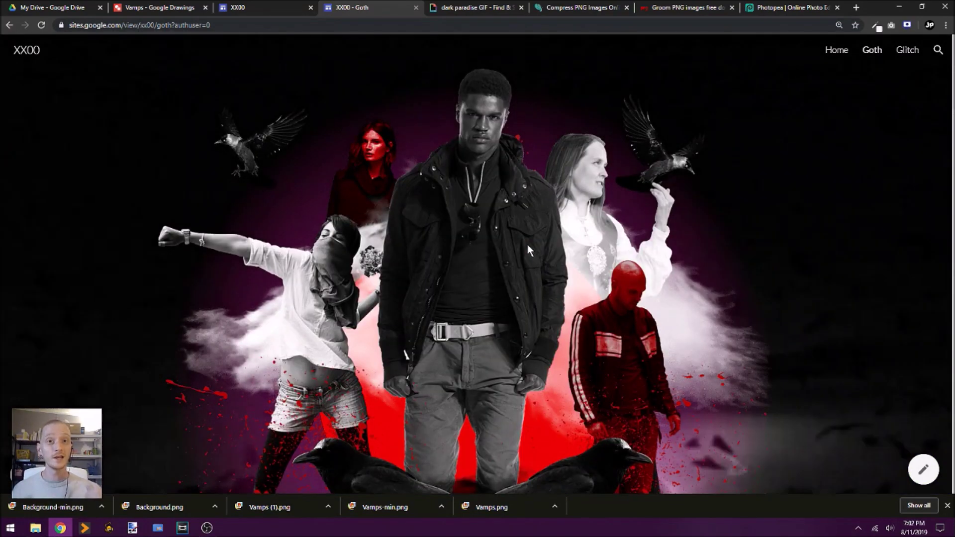